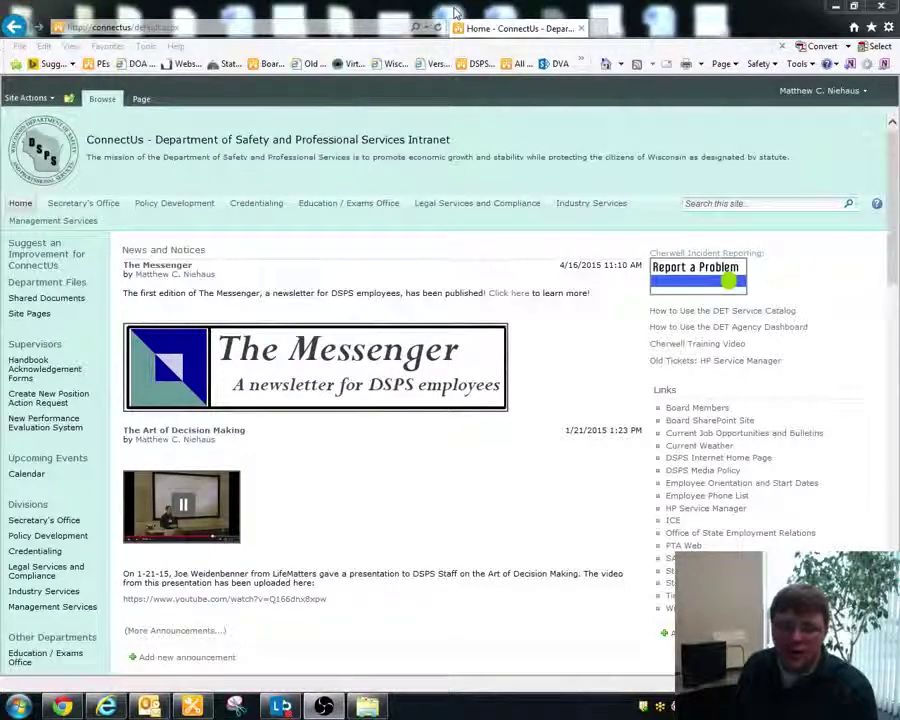
Step: Go to the Credentialing site, look at its Form Library, and open the Form Change Processing library
left_click(259, 205)
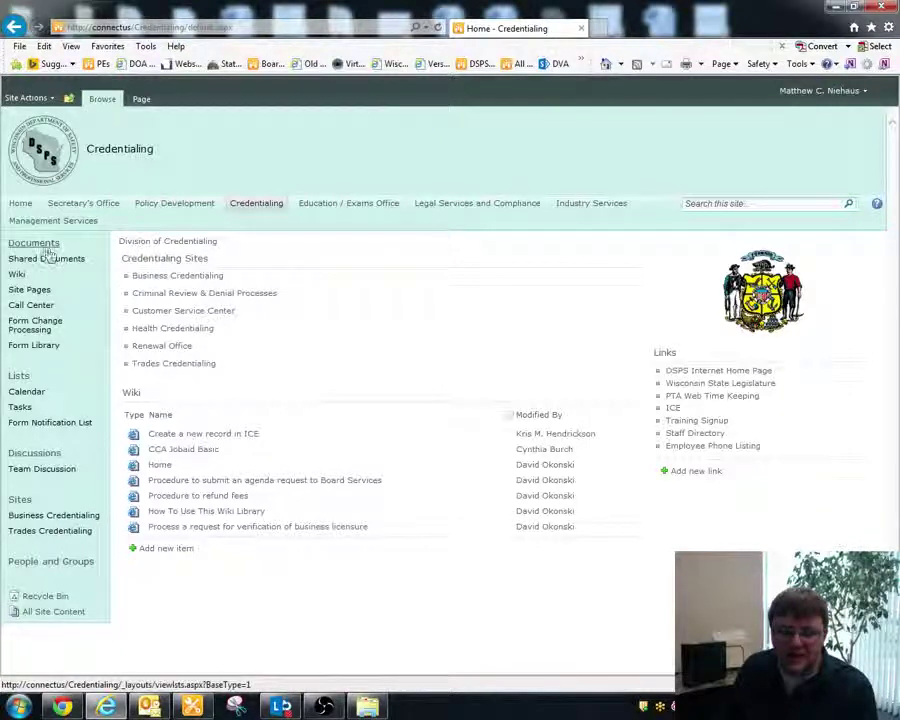
left_click(21, 328)
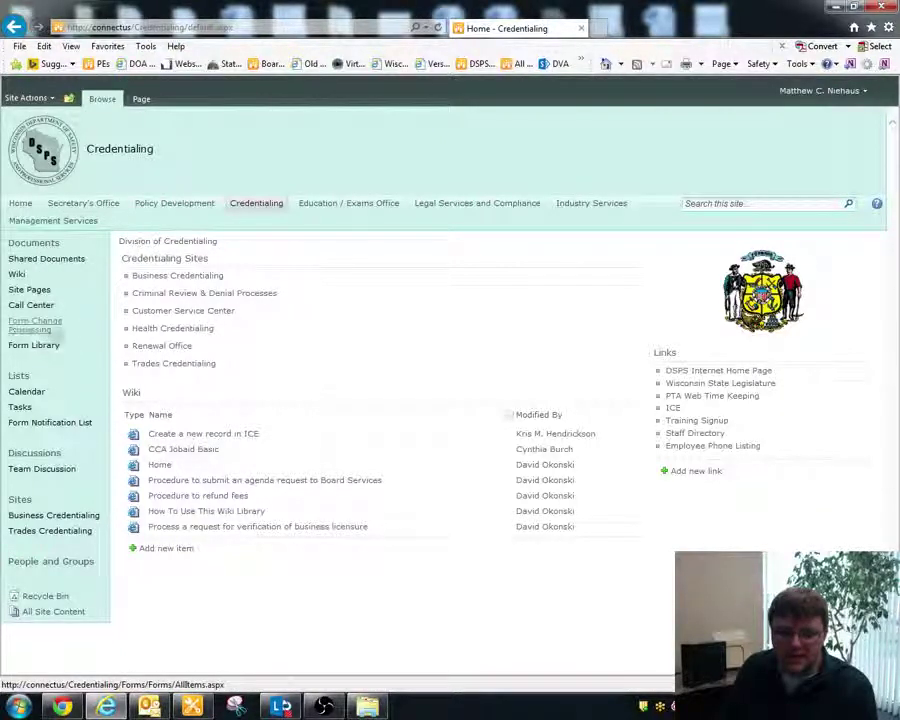
left_click(57, 346)
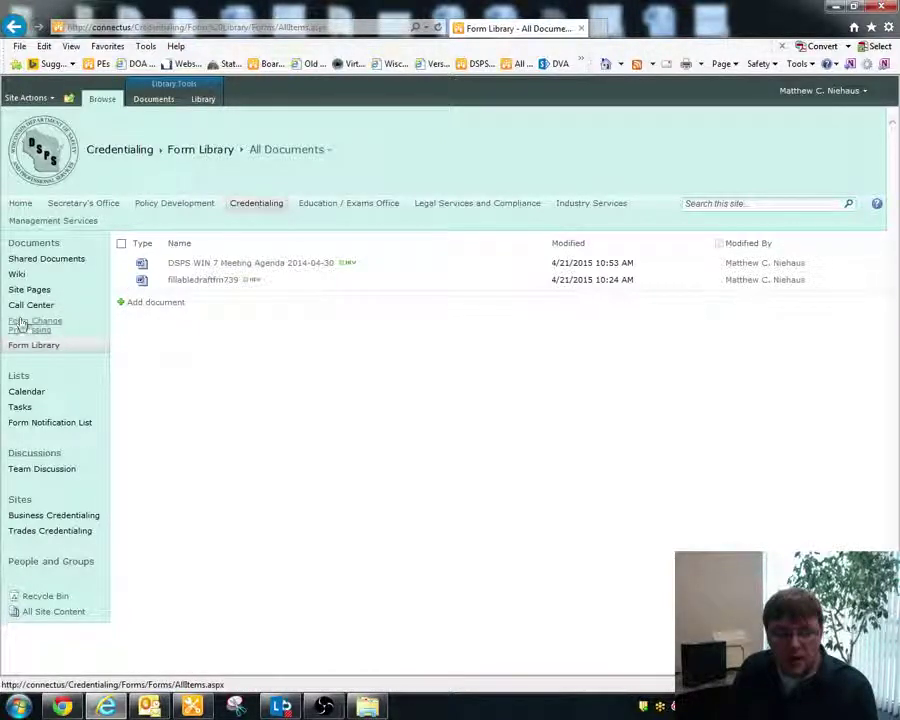
left_click(28, 326)
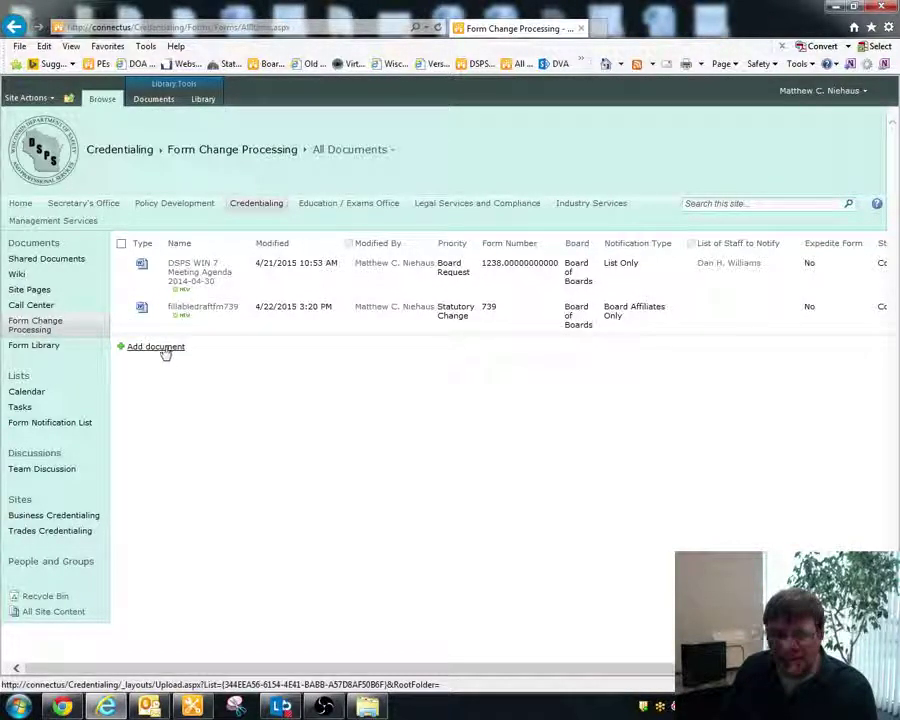
Step: Upload draftfm570.doc from the Desktop as a new document in the Form Change Processing library
left_click(165, 349)
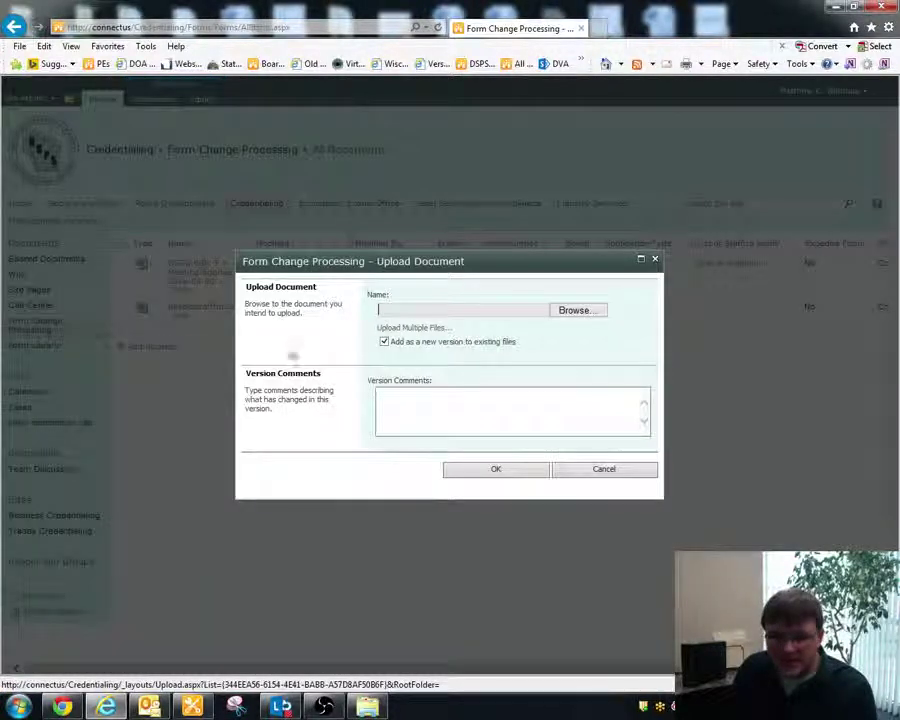
left_click(584, 312)
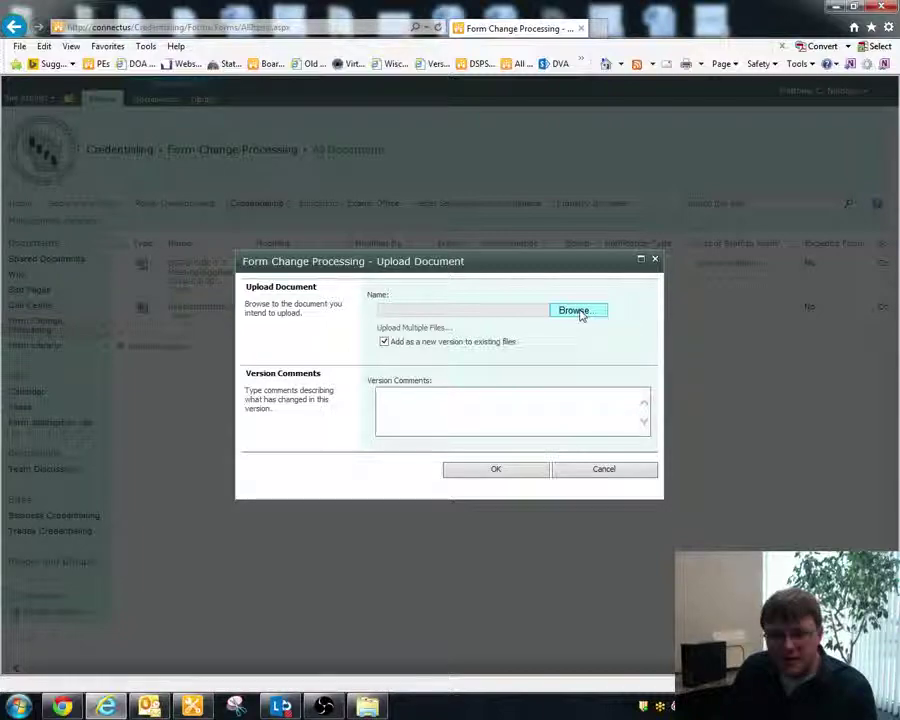
left_click(237, 190)
scroll(234, 178, "down", 5)
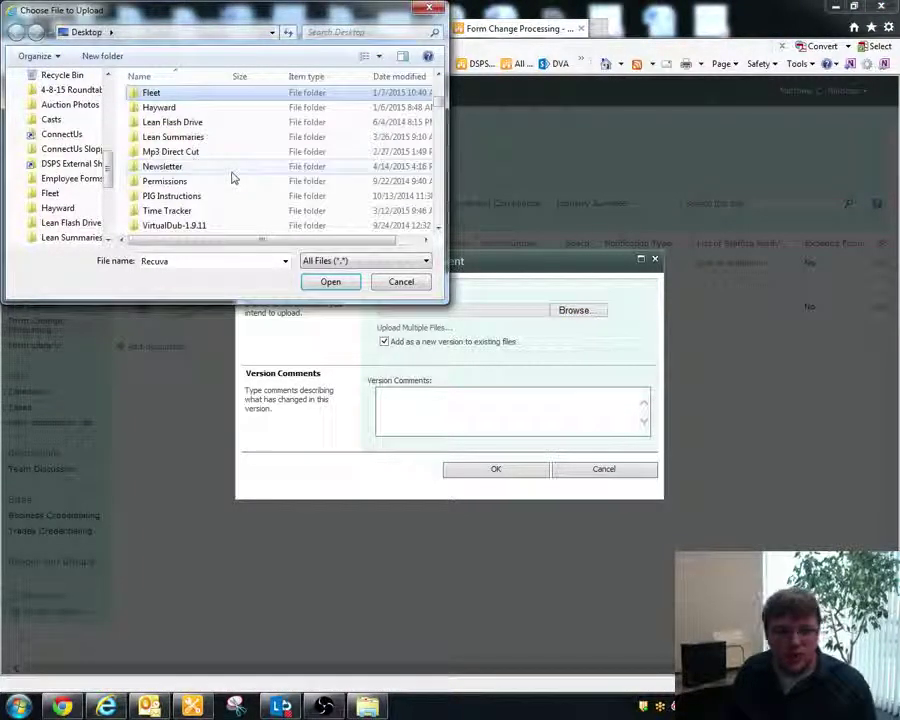
scroll(237, 177, "down", 10)
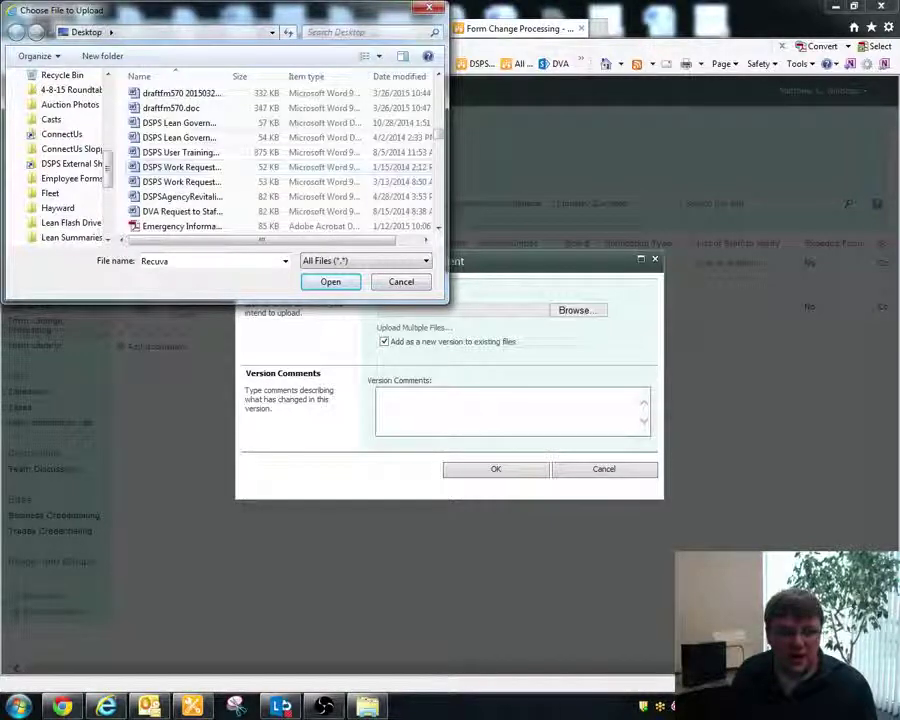
left_click(206, 108)
scroll(210, 112, "up", 1)
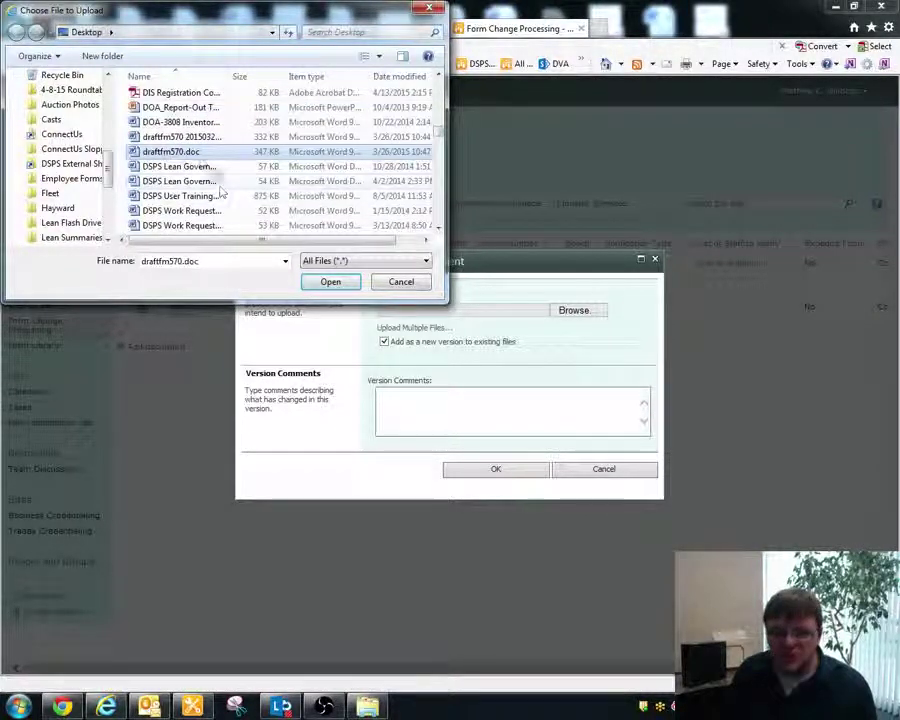
left_click(331, 283)
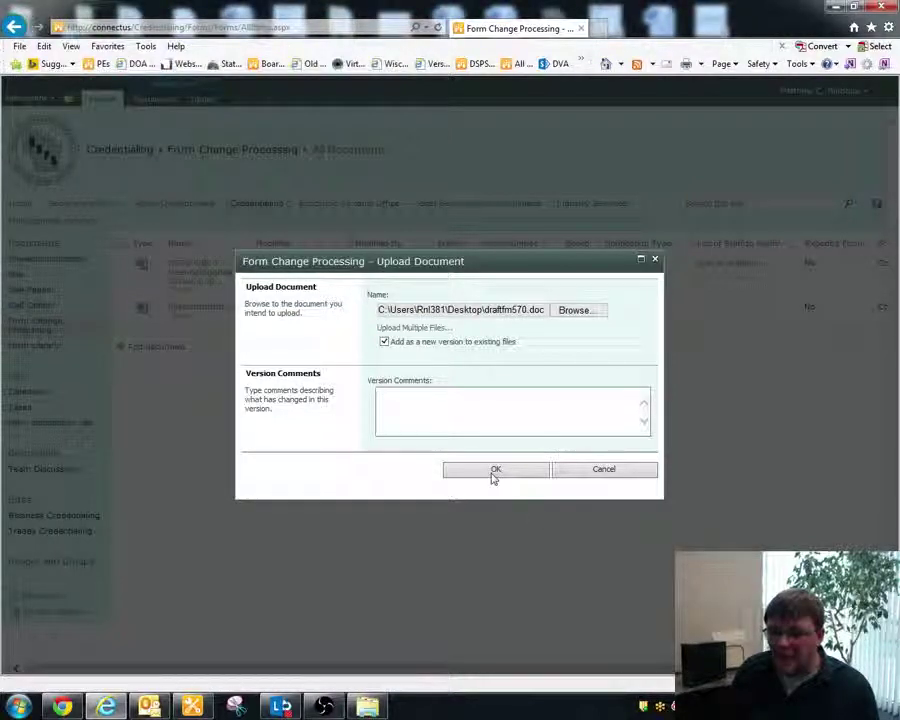
left_click(493, 470)
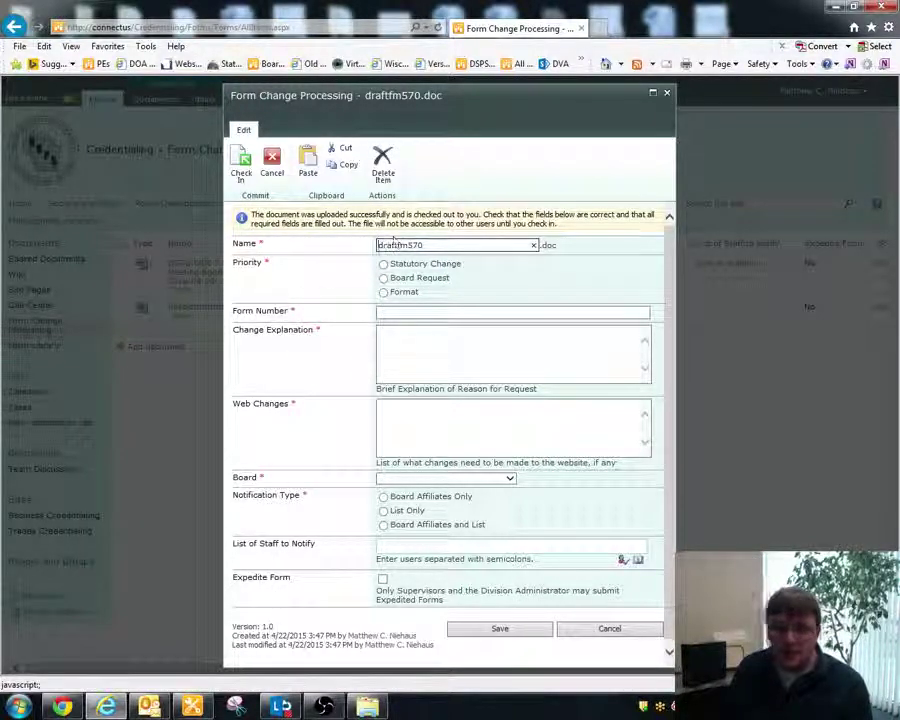
Step: Rename the uploaded document "Form 570"
double_click(441, 246)
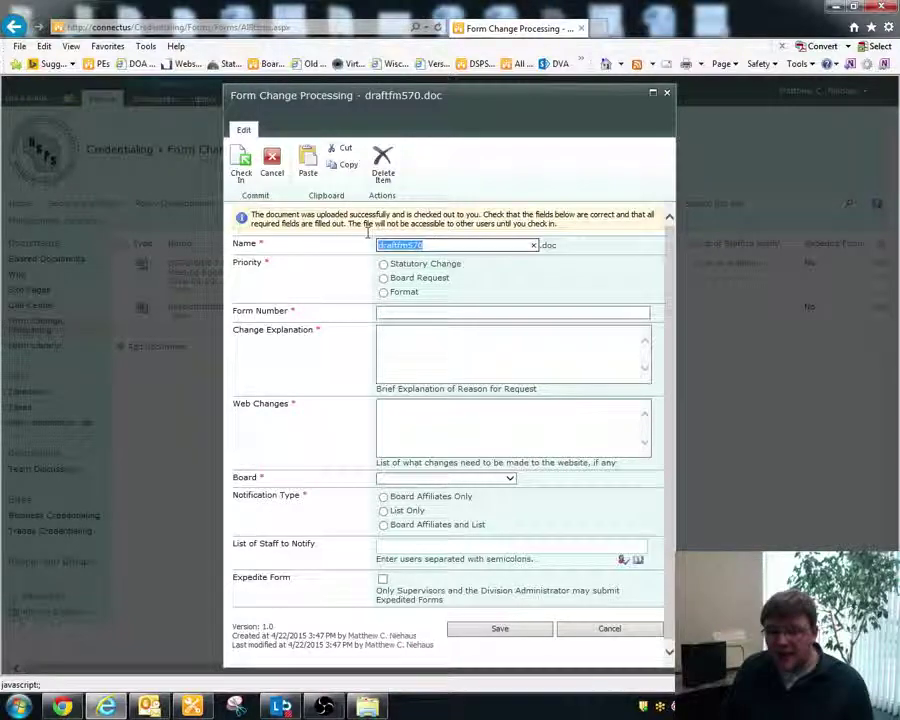
type("Form")
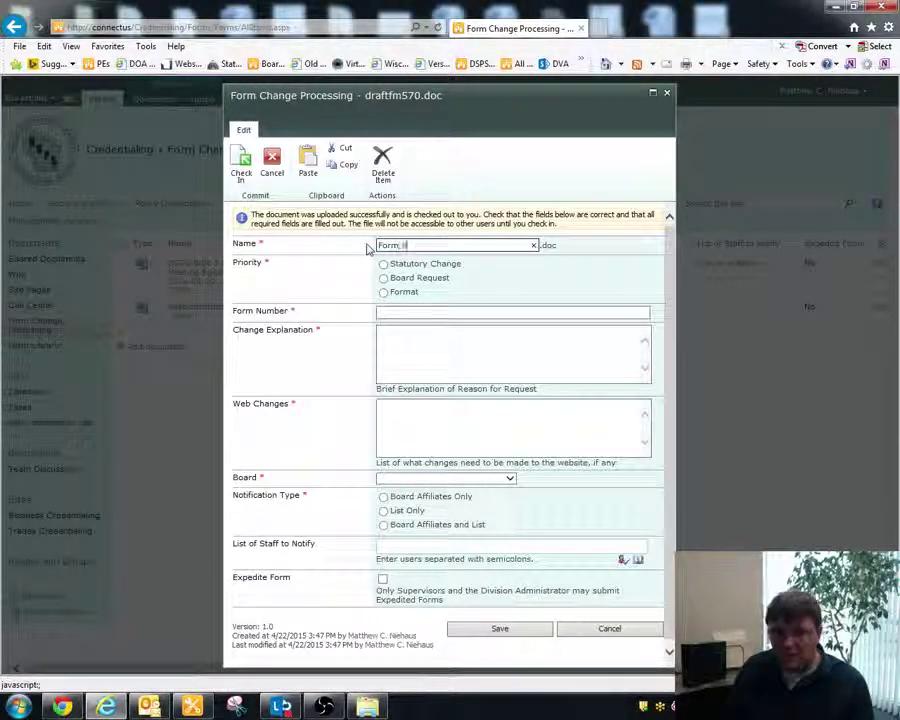
type(" 570")
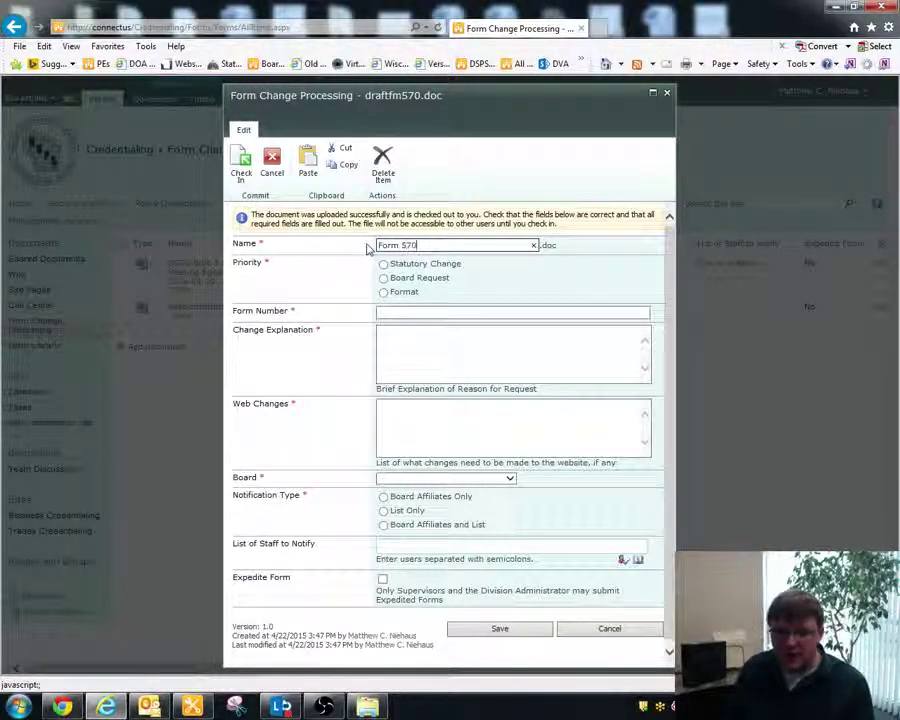
Step: Set the document's priority to Format and its form number to 570
left_click_drag(230, 262, 293, 263)
left_click(245, 258)
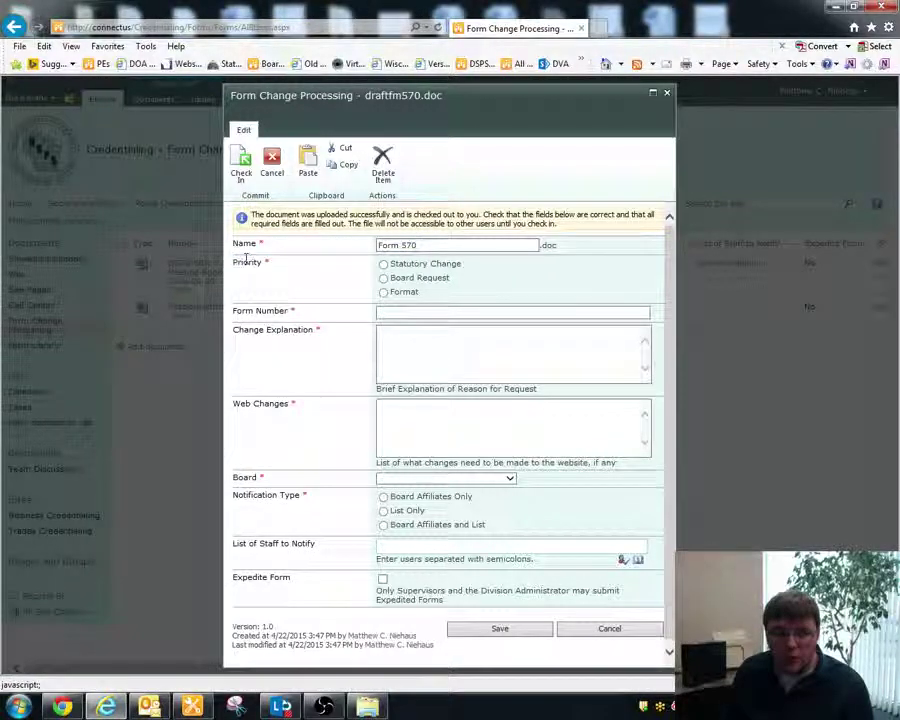
left_click(383, 293)
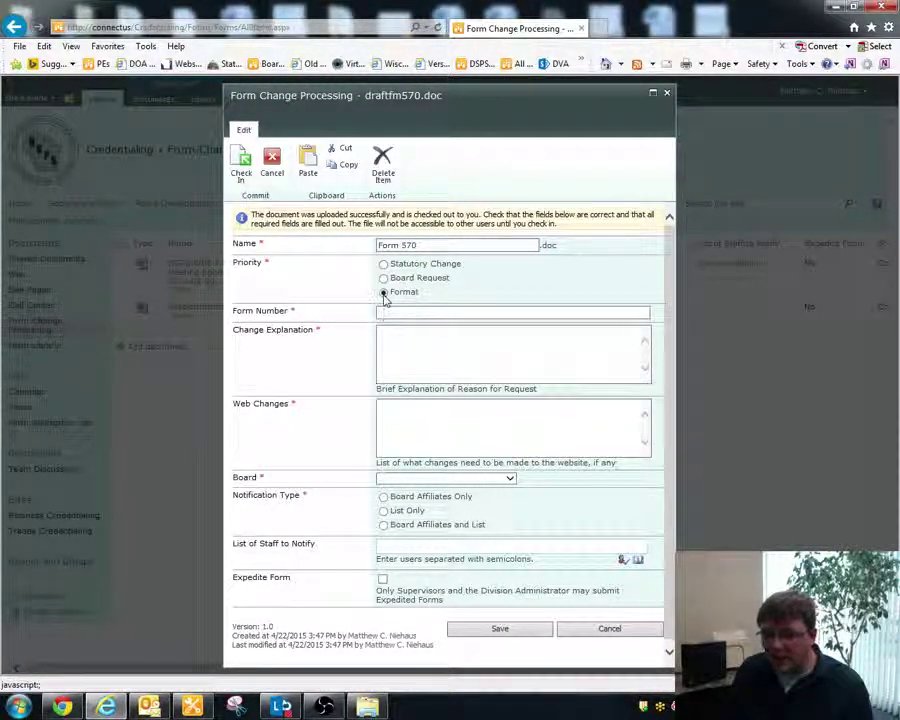
left_click(388, 312)
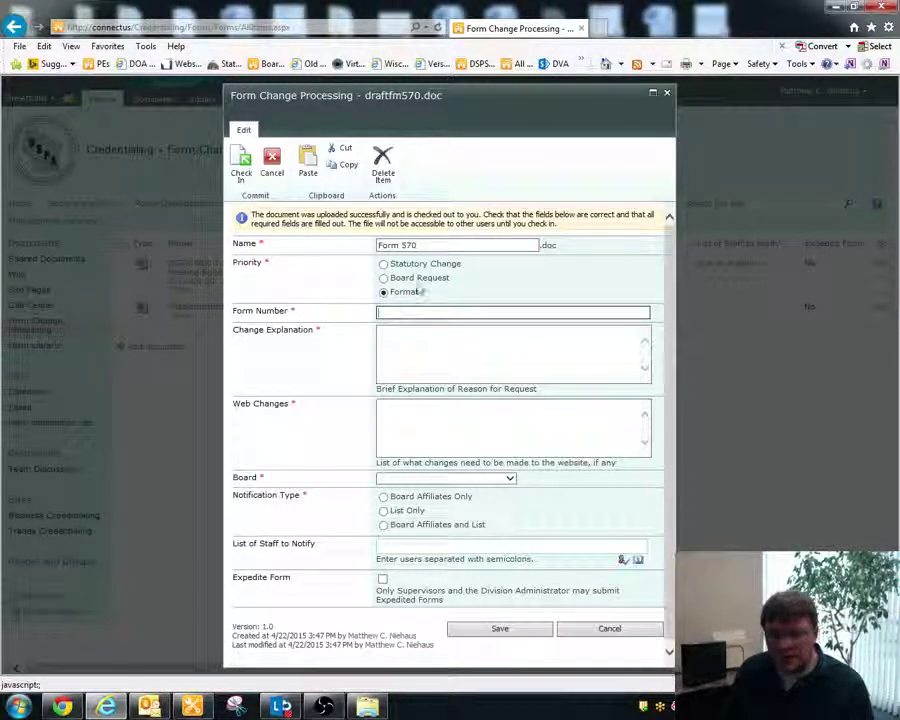
type("570")
Step: Enter the change explanation "The form has two fields for name."
left_click(418, 351)
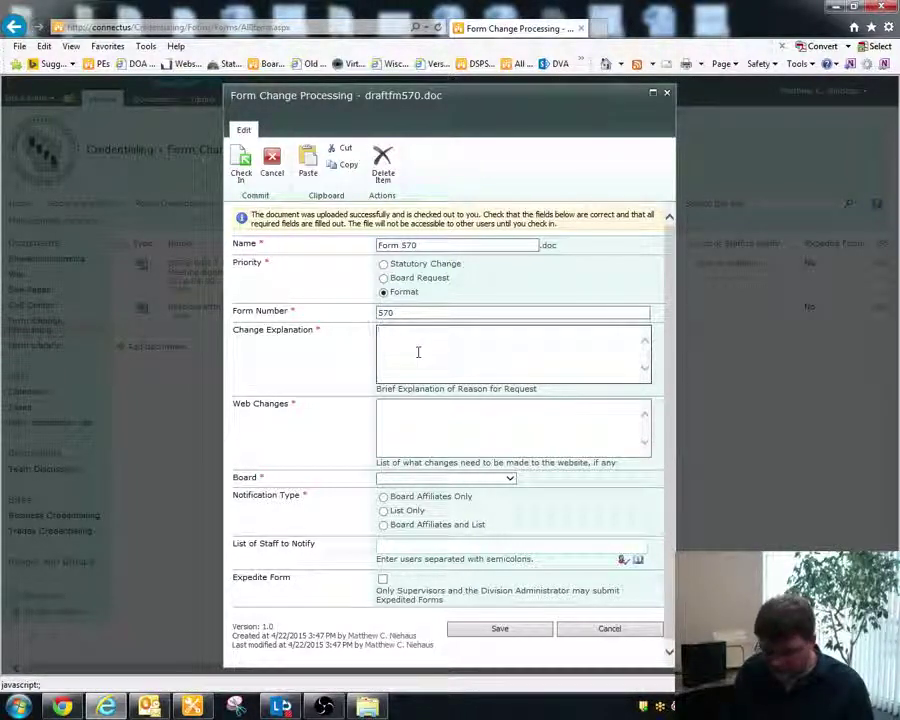
type("The ")
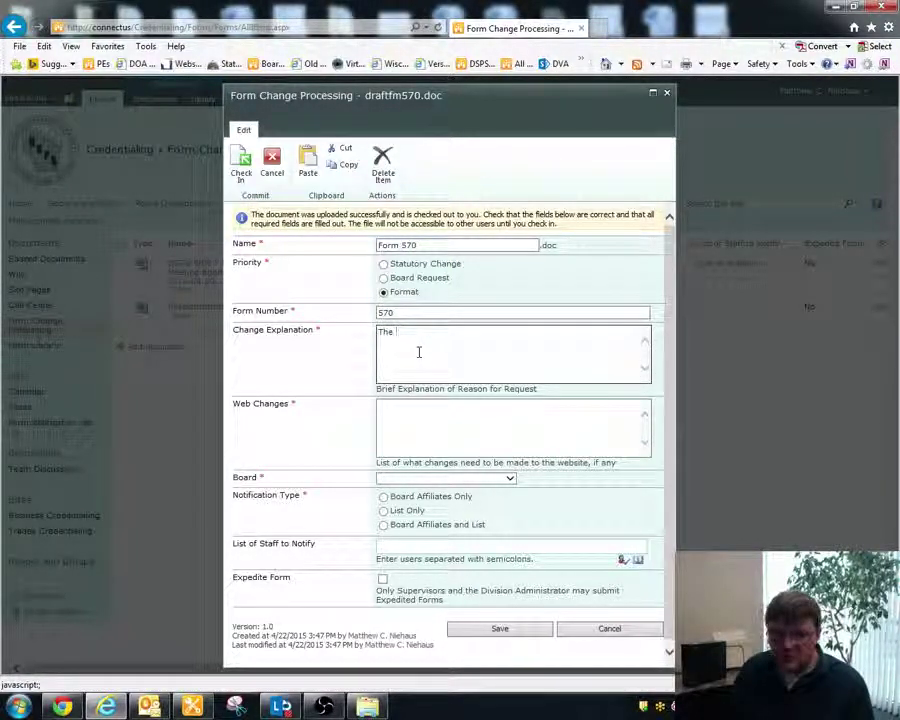
type("form has two fields for name.")
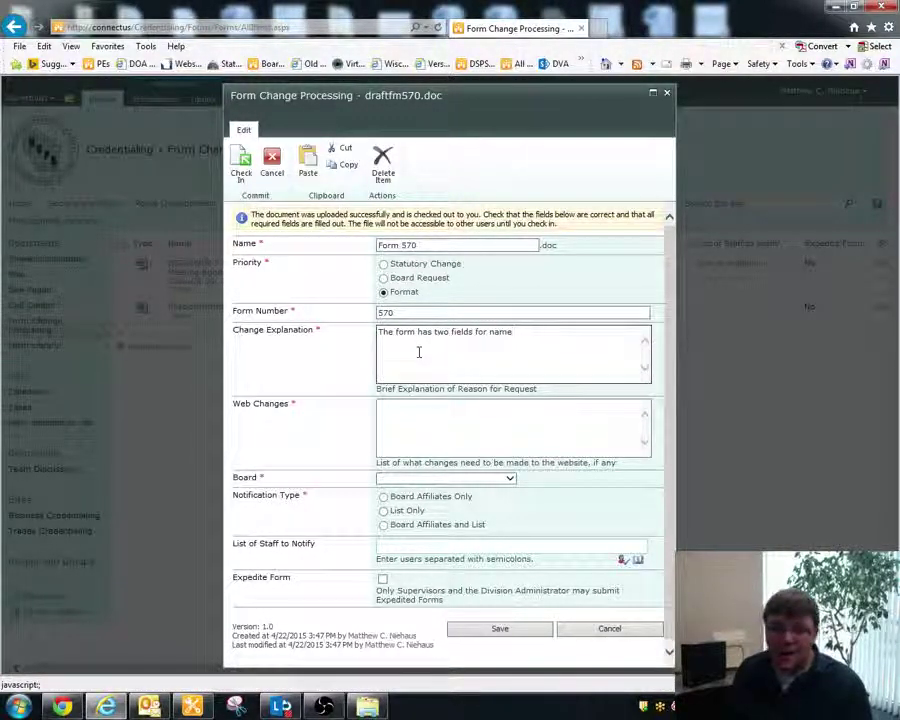
Step: Fill in the web changes with "Needs to be posted on both the Nursing and Med pages."
left_click(454, 440)
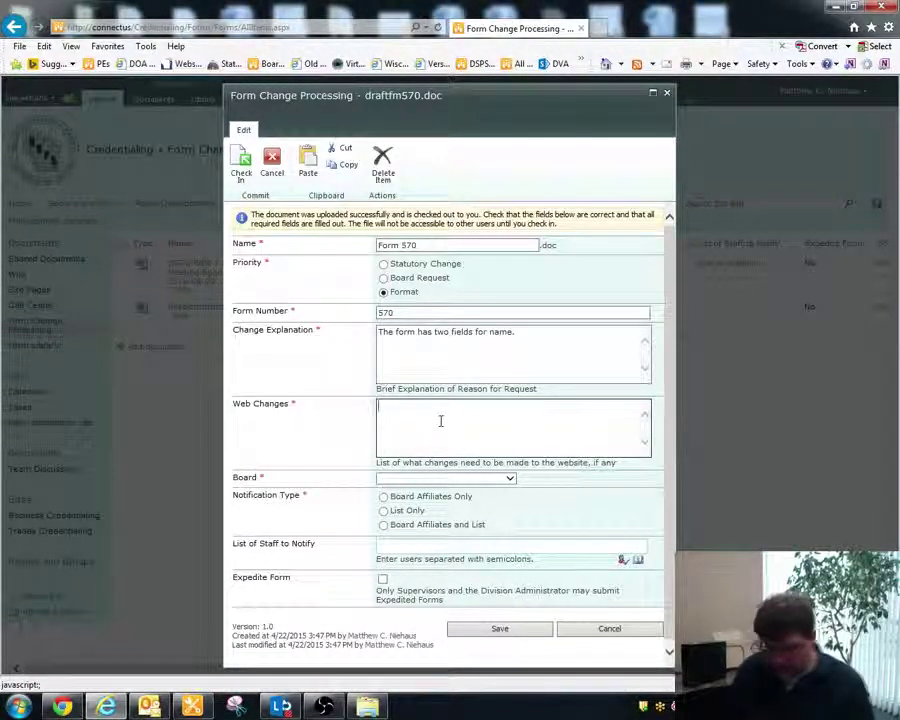
type("Needs to be post")
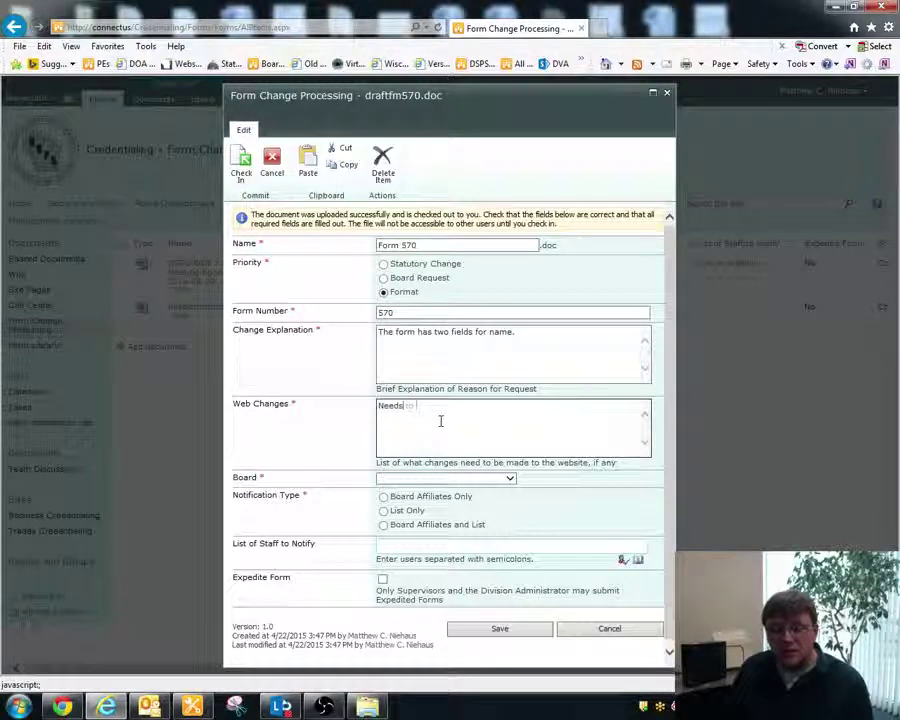
type("ed ")
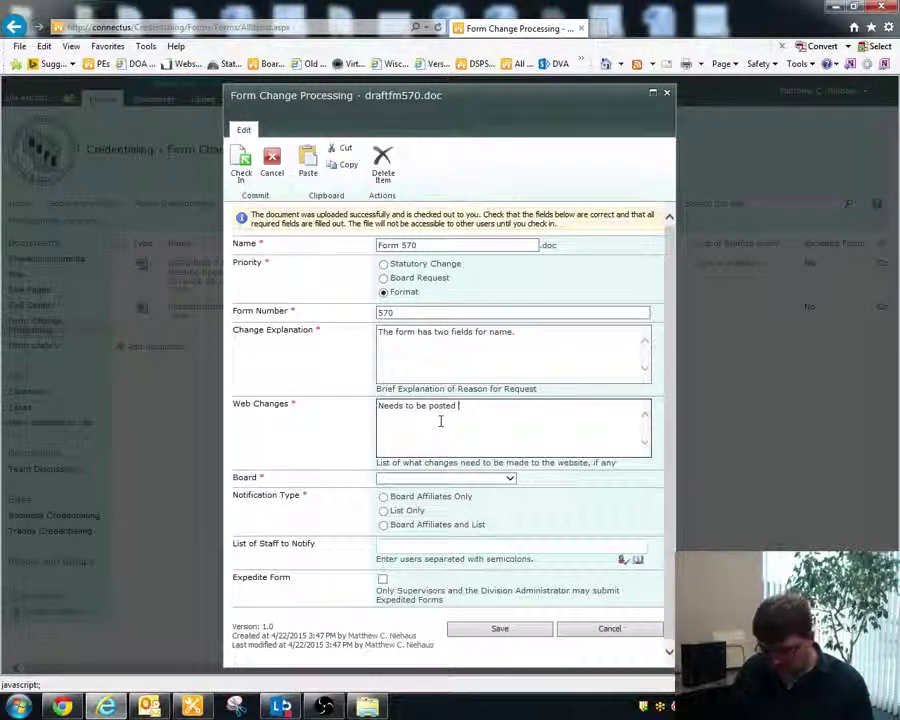
type("on both the N")
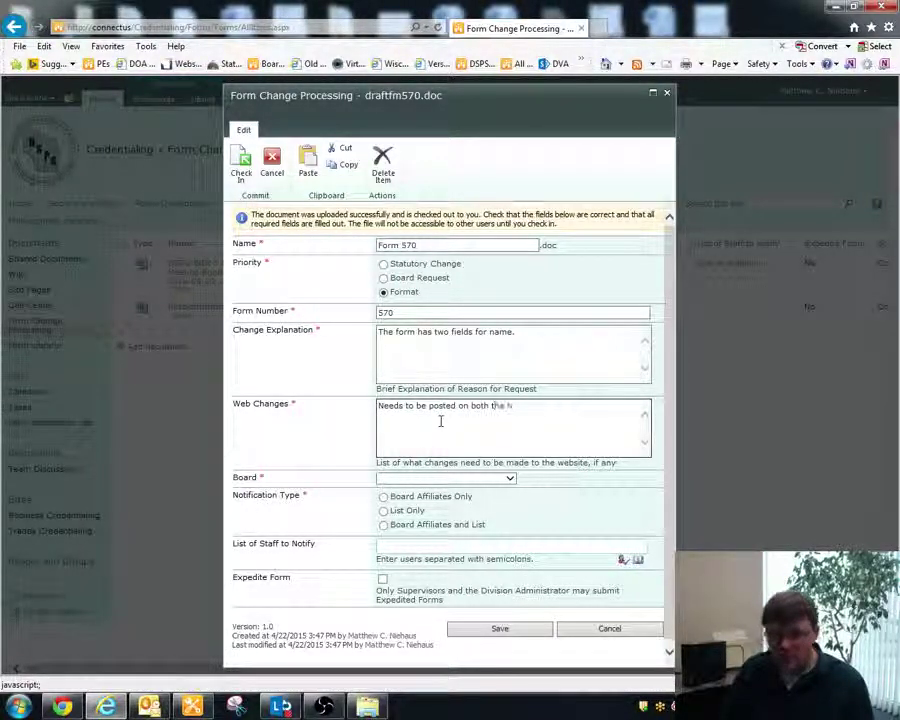
type("ersing and Med")
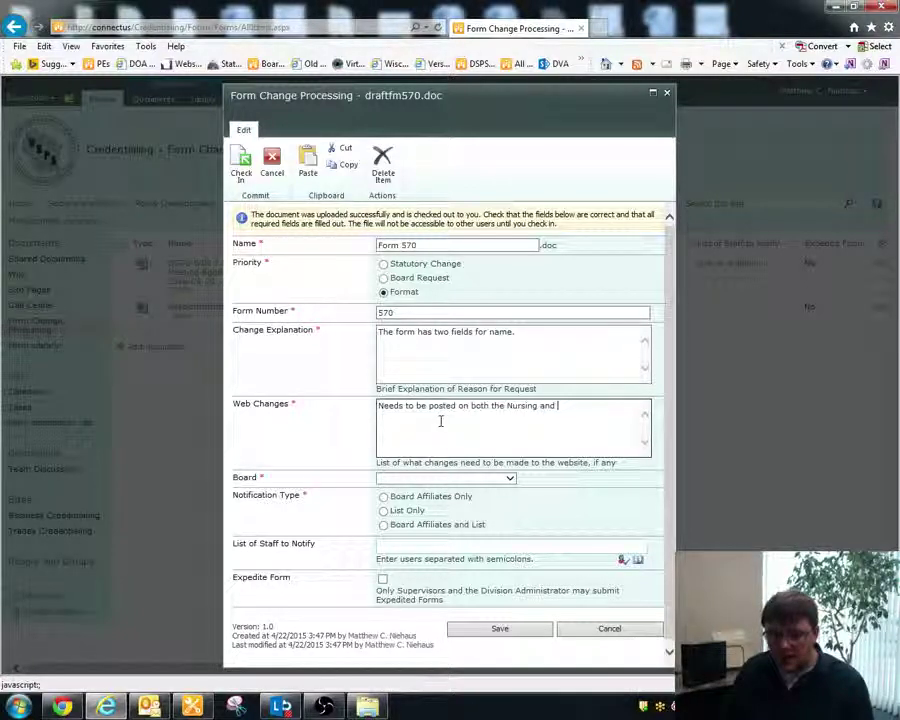
type(" pages.")
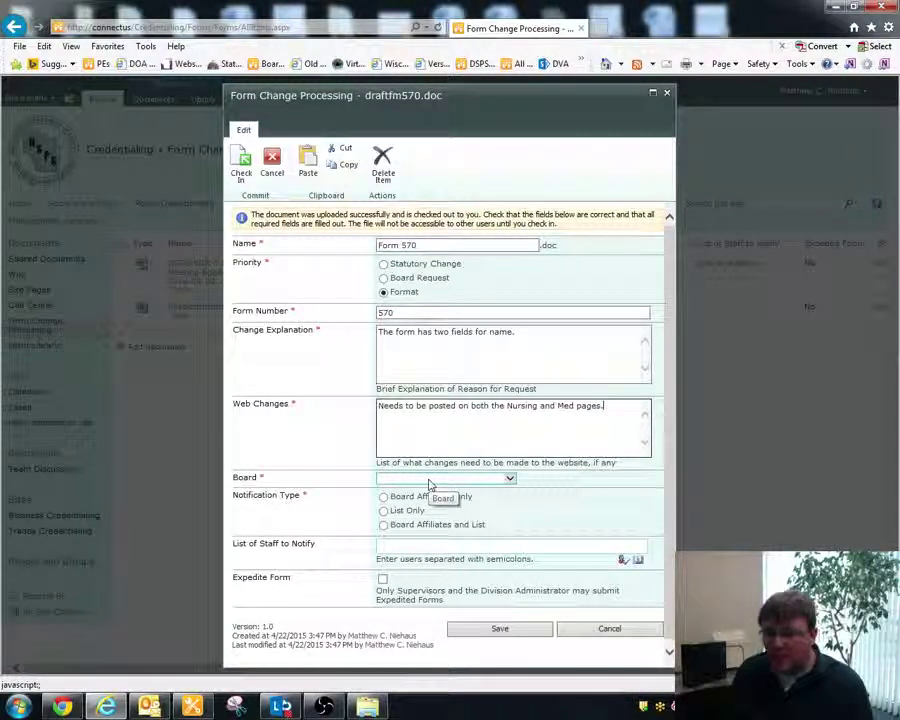
Step: Look through the available boards and assign the document to Board of Boards
left_click(430, 482)
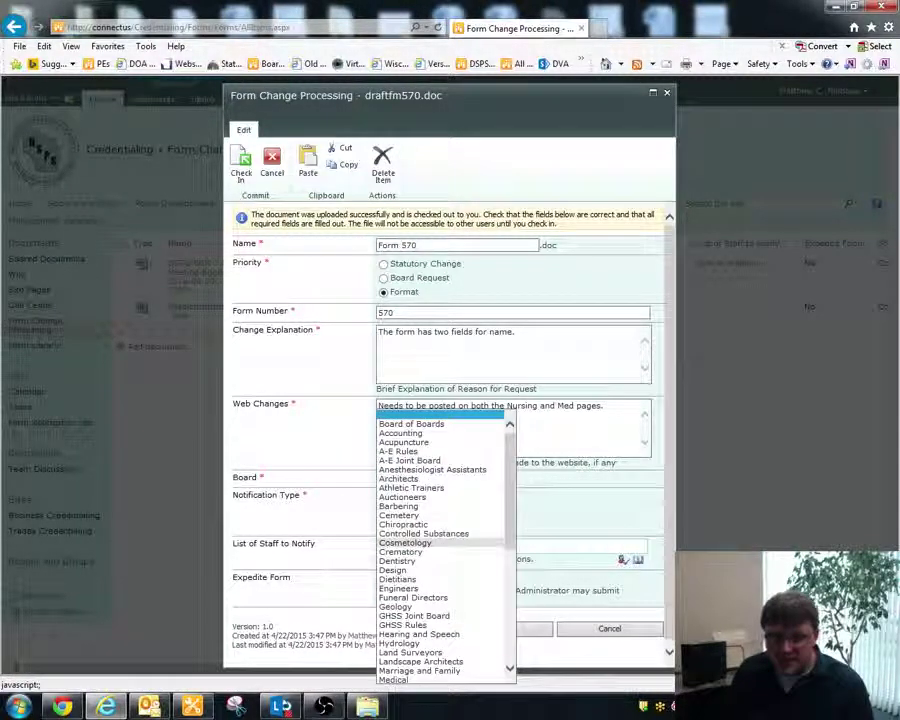
scroll(452, 546, "down", 10)
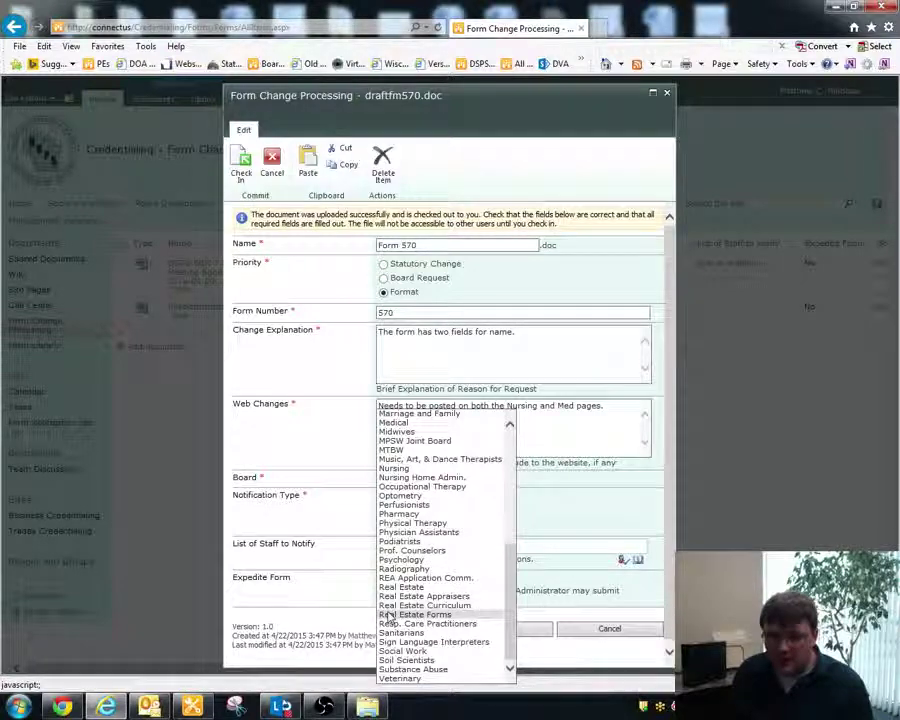
scroll(405, 612, "up", 10)
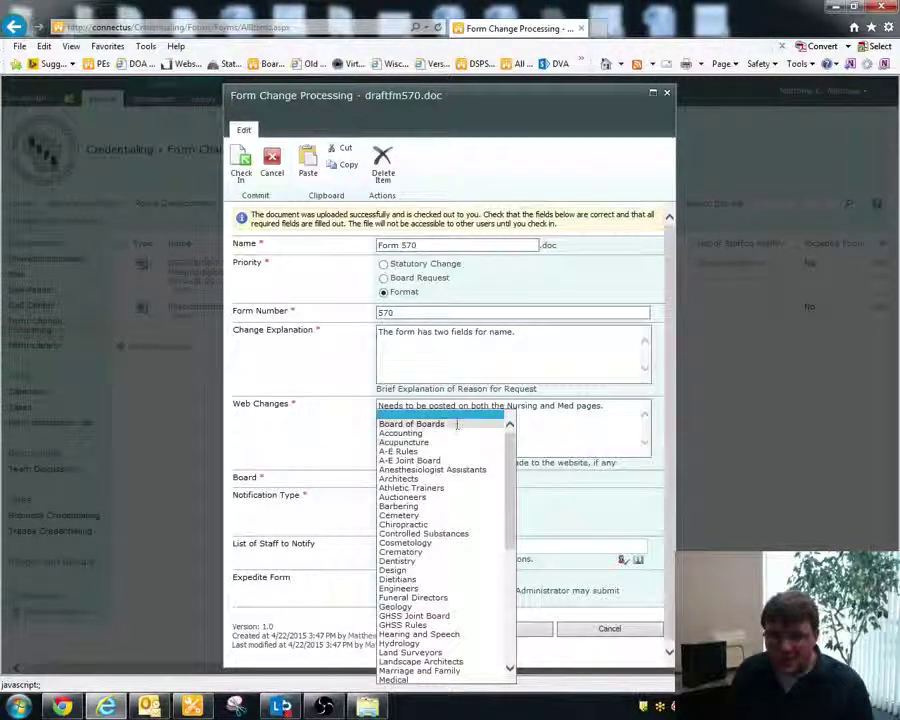
left_click(411, 424)
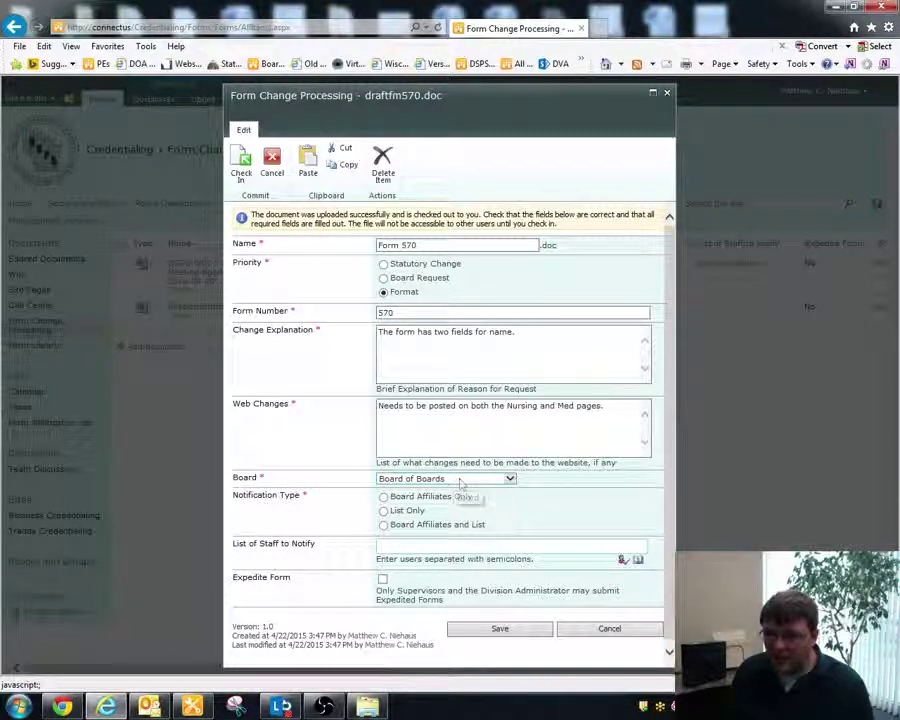
left_click(402, 480)
left_click(294, 478)
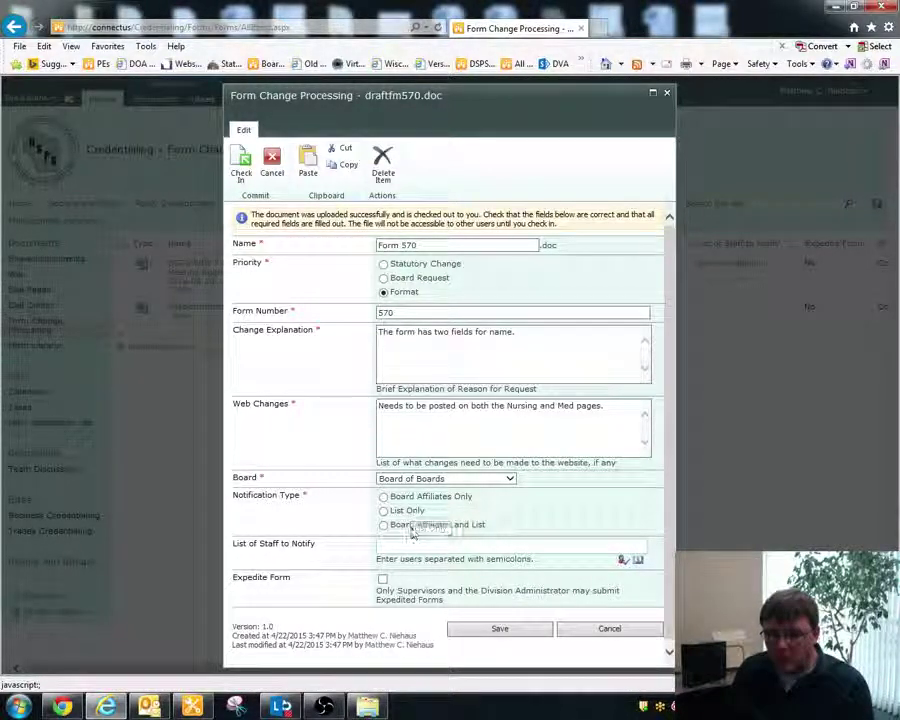
Step: Set the notification type to Board Affiliates and List
left_click_drag(236, 543, 288, 543)
left_click(325, 546)
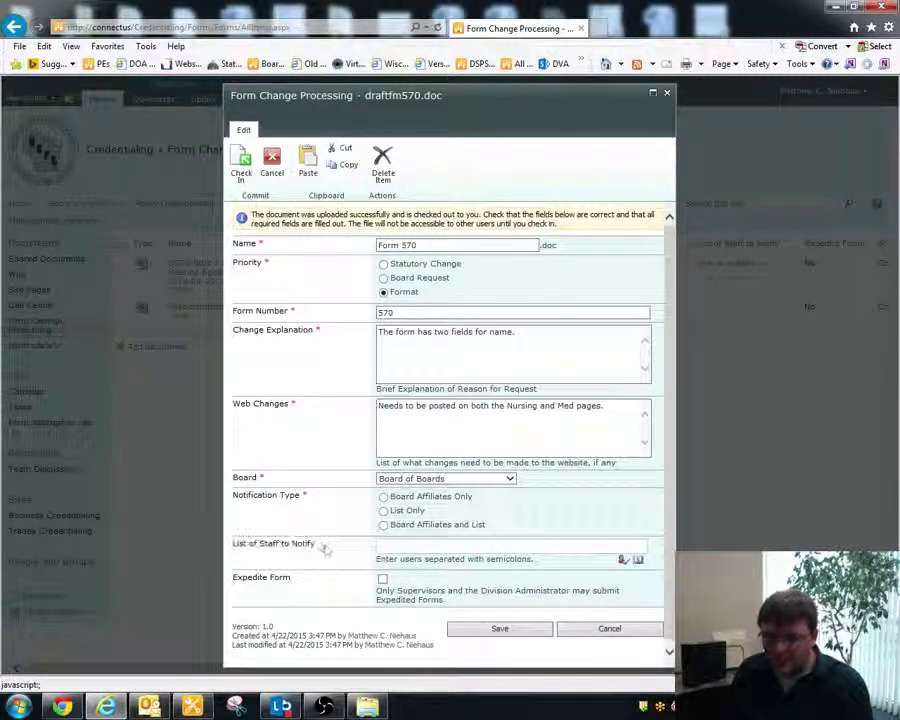
left_click(405, 500)
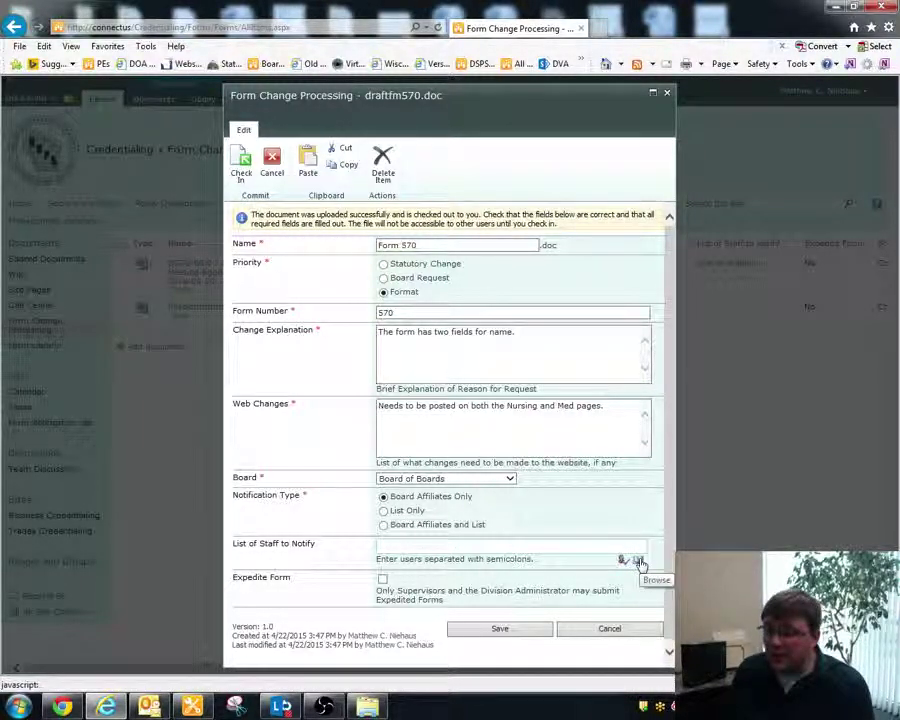
left_click(404, 528)
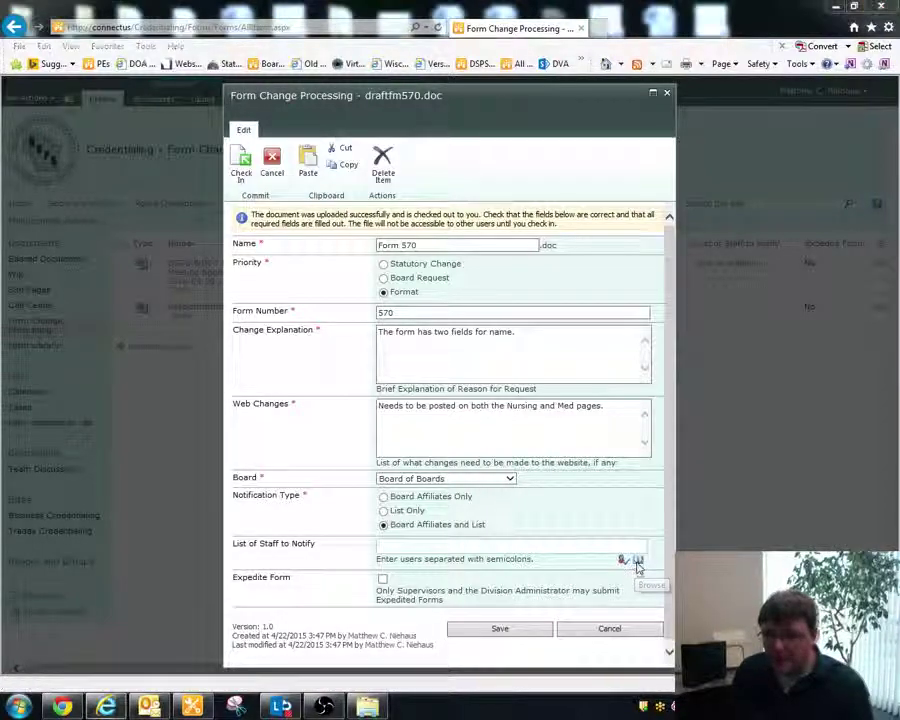
Step: Search the people directory by the staff member's surname and add the matching person to the List of Staff to Notify
left_click(637, 561)
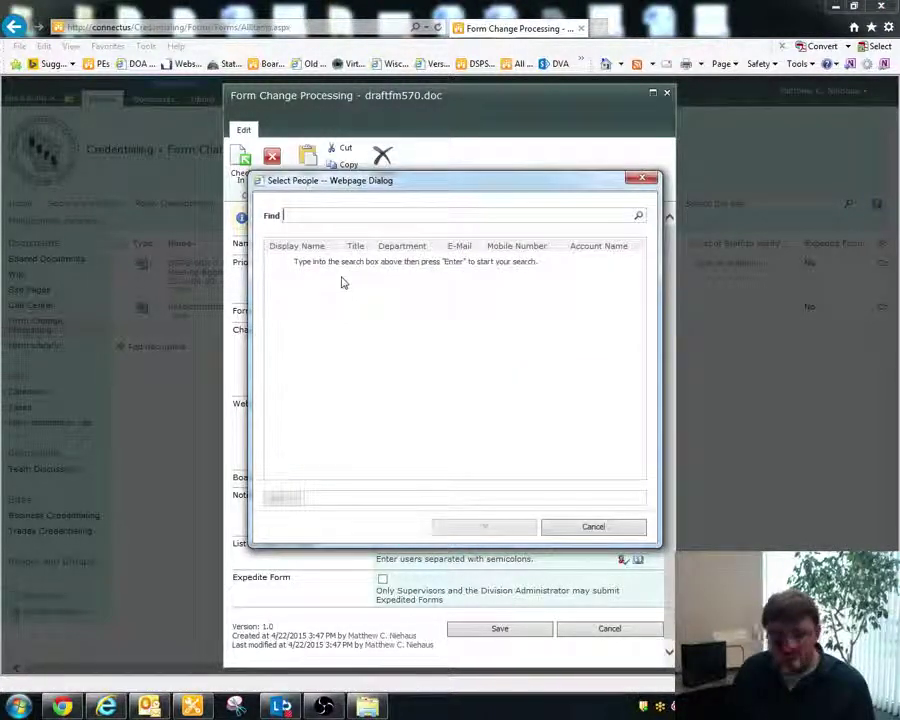
type("wil")
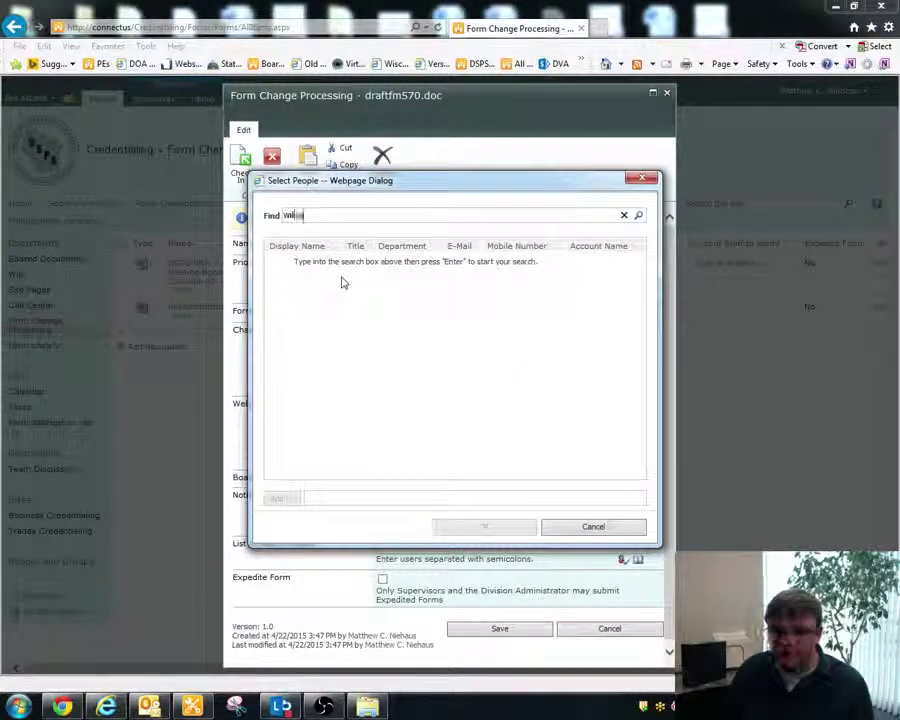
type("liams")
key("Return")
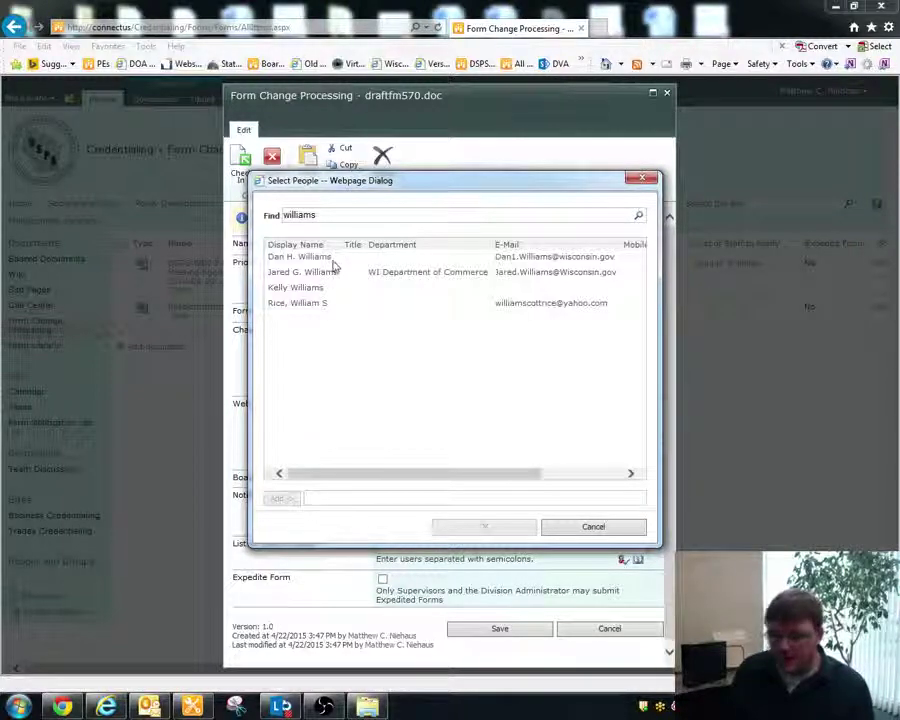
left_click(333, 261)
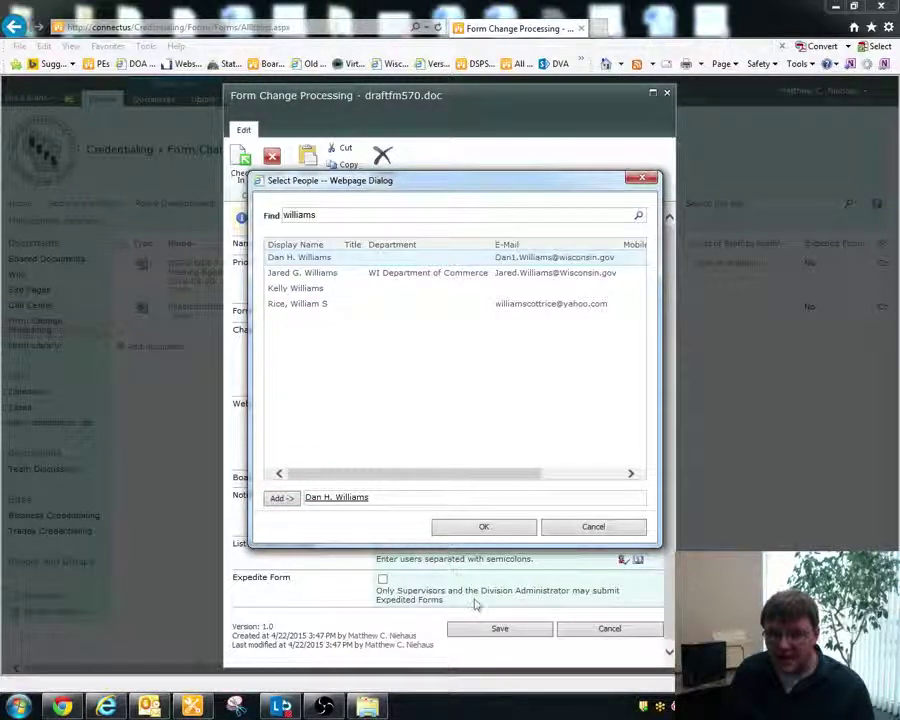
left_click(494, 528)
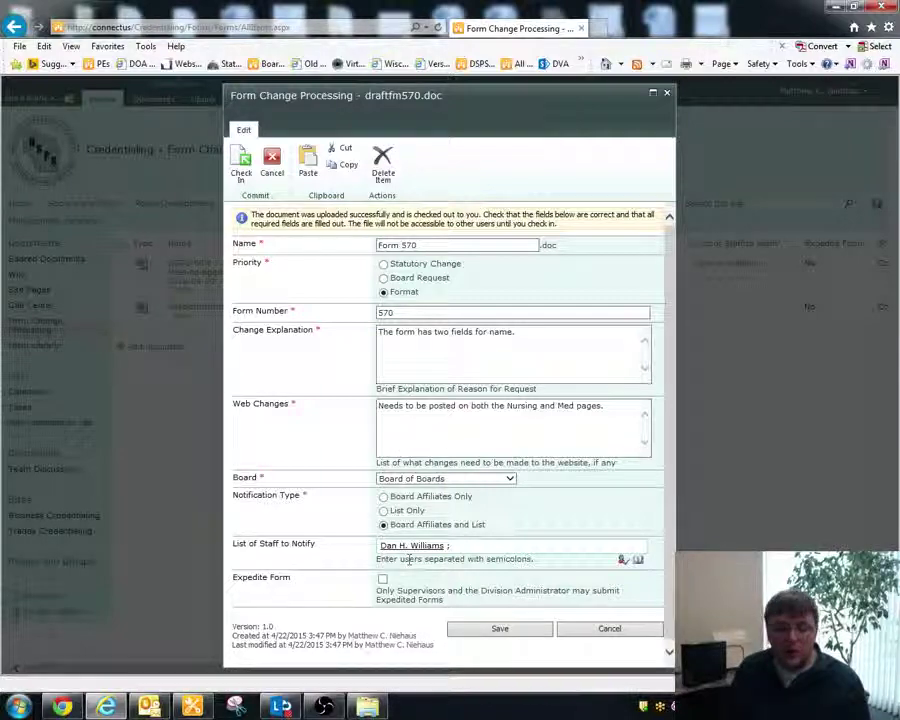
Step: Save the Form 570 change request details and check its process columns in the document list
scroll(366, 484, "down", 1)
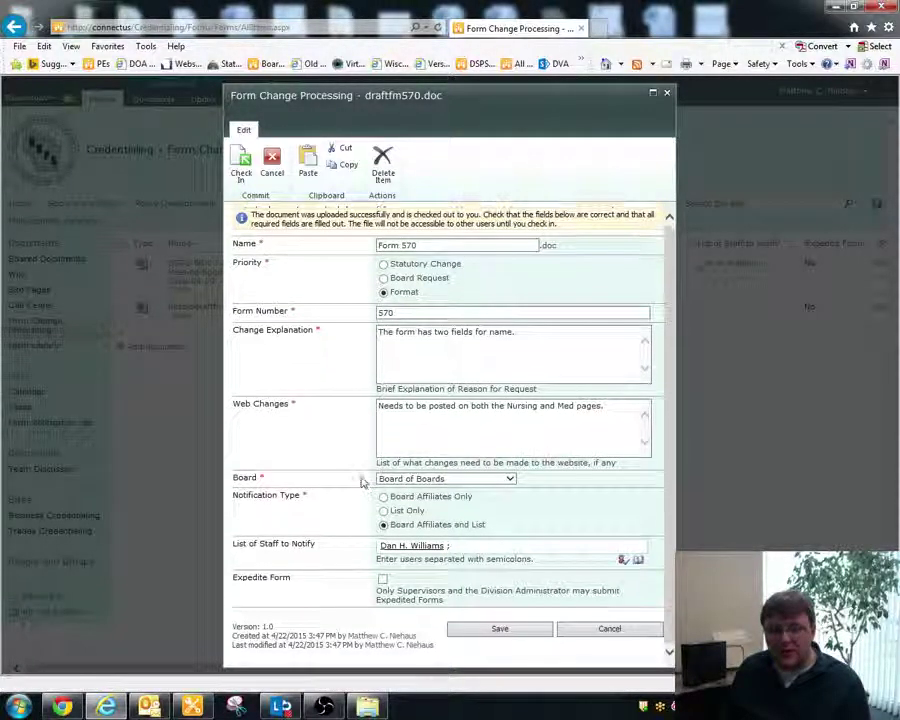
left_click(493, 626)
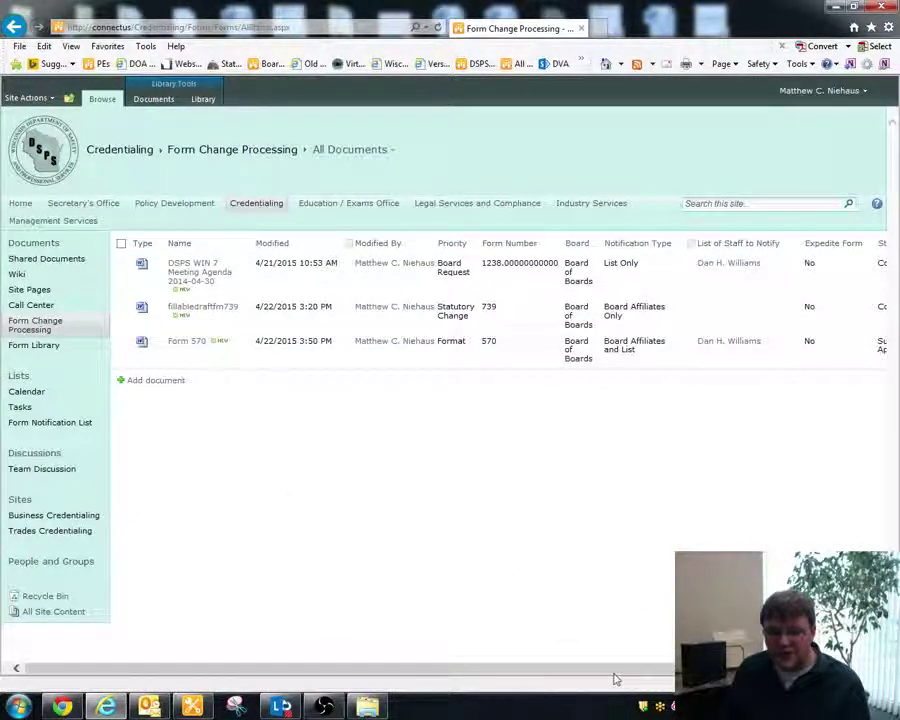
left_click_drag(615, 679, 772, 679)
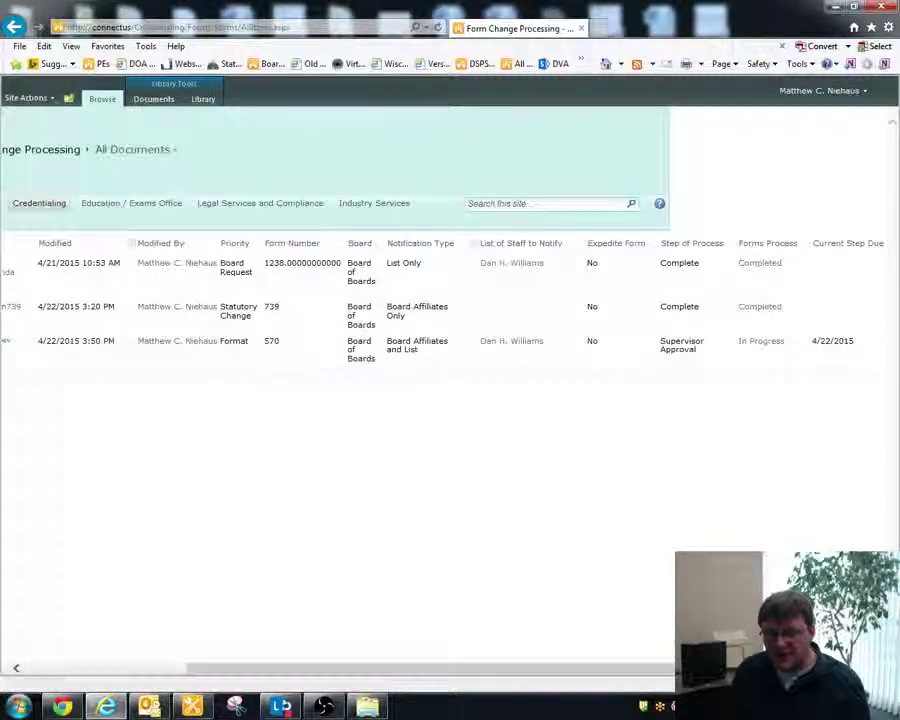
left_click_drag(720, 667, 552, 660)
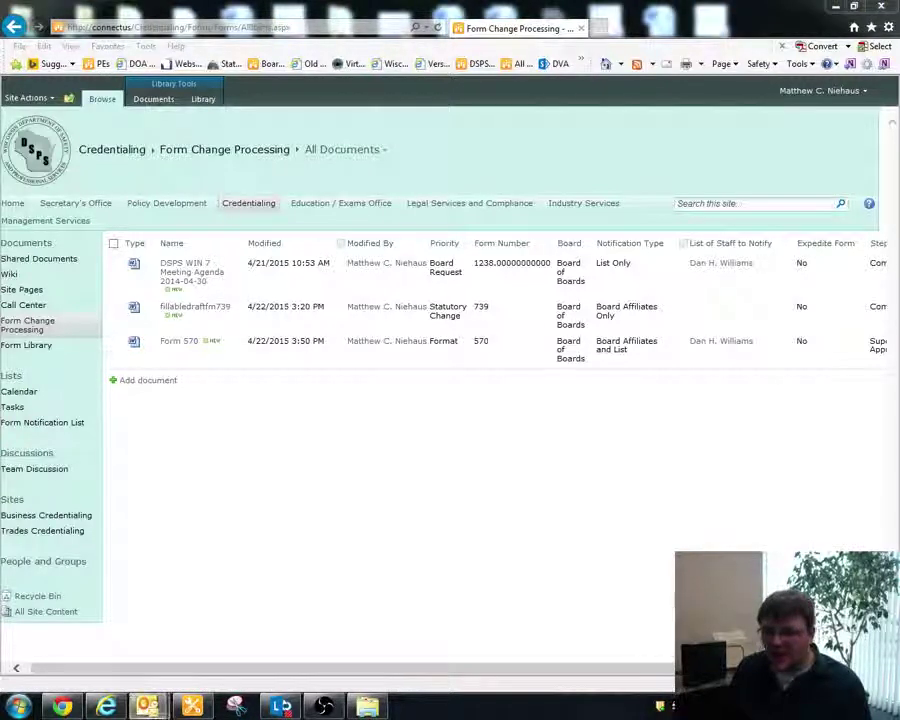
Step: Switch to the Form #570 review request e-mail and read its submitter, form number and review deadline
key("alt+Tab")
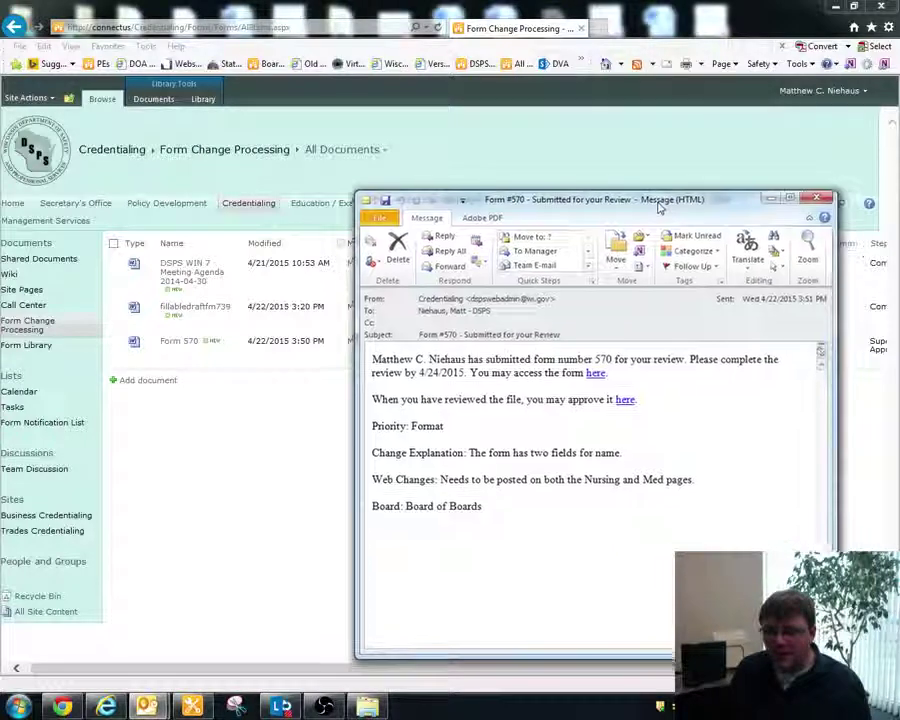
left_click_drag(660, 207, 460, 184)
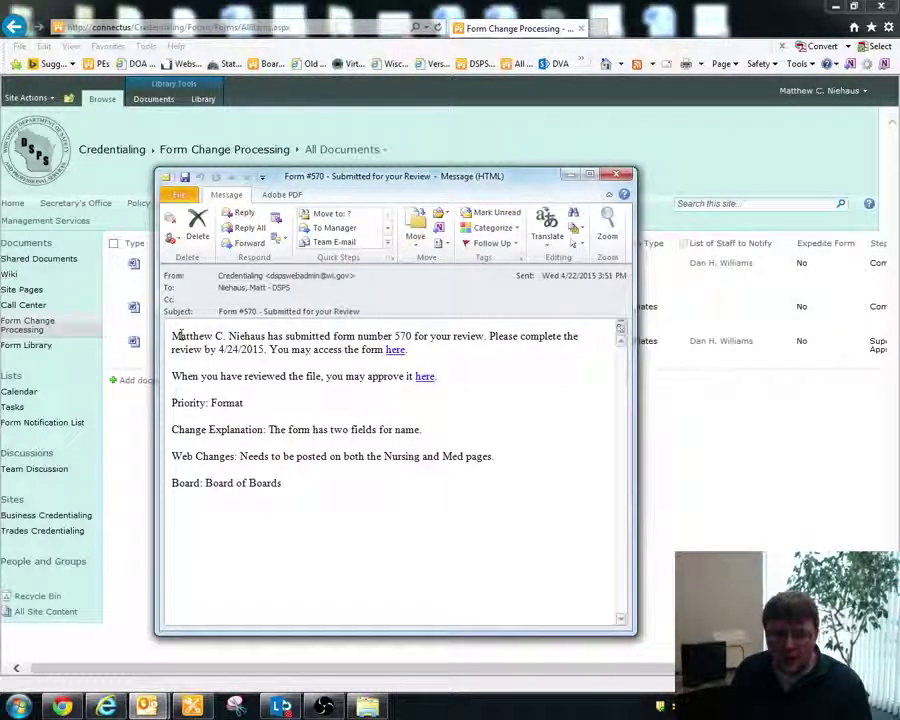
left_click_drag(176, 336, 262, 343)
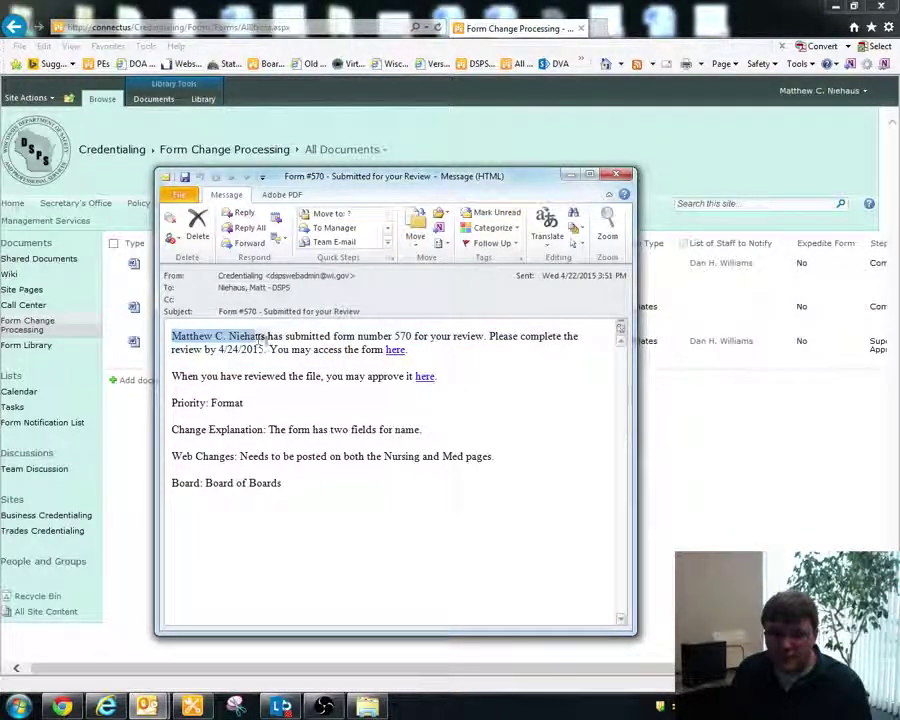
double_click(403, 336)
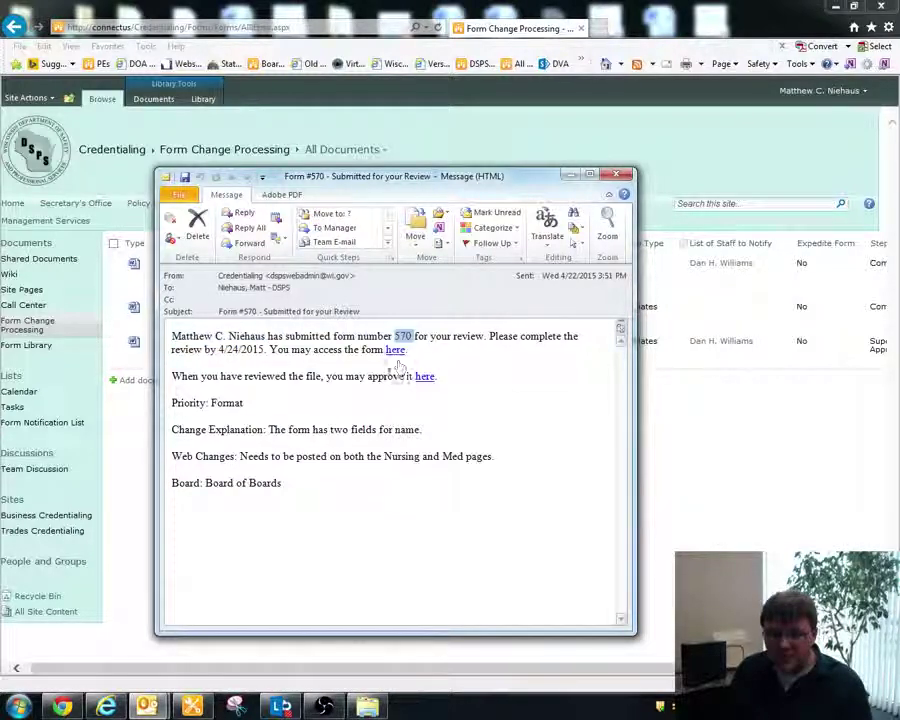
left_click_drag(222, 348, 262, 350)
left_click(228, 352)
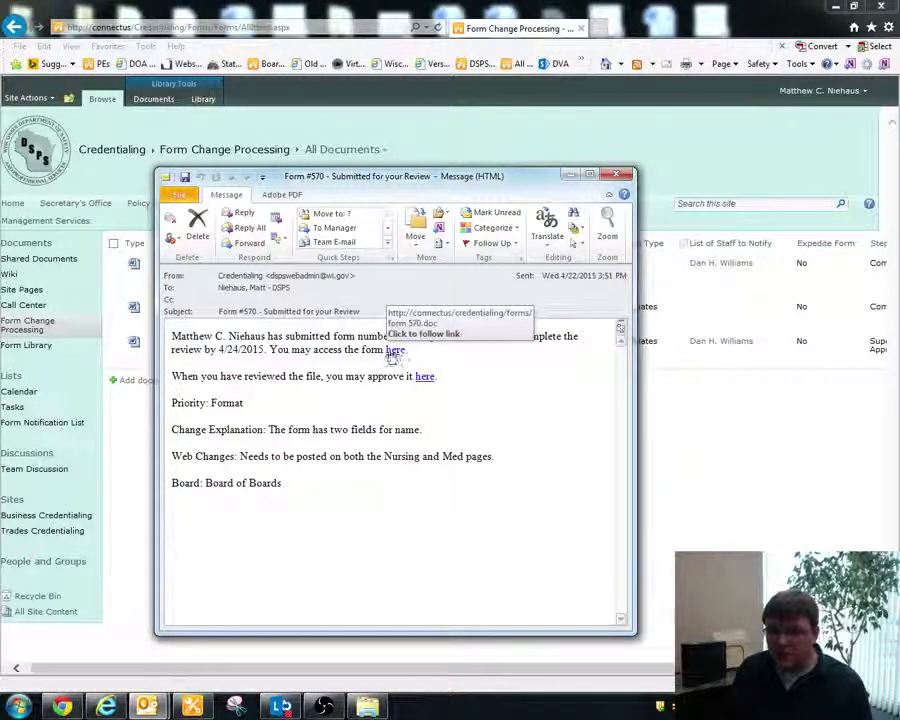
Step: View the Form 570 document linked in the review e-mail, close it and return to the message
left_click(396, 352)
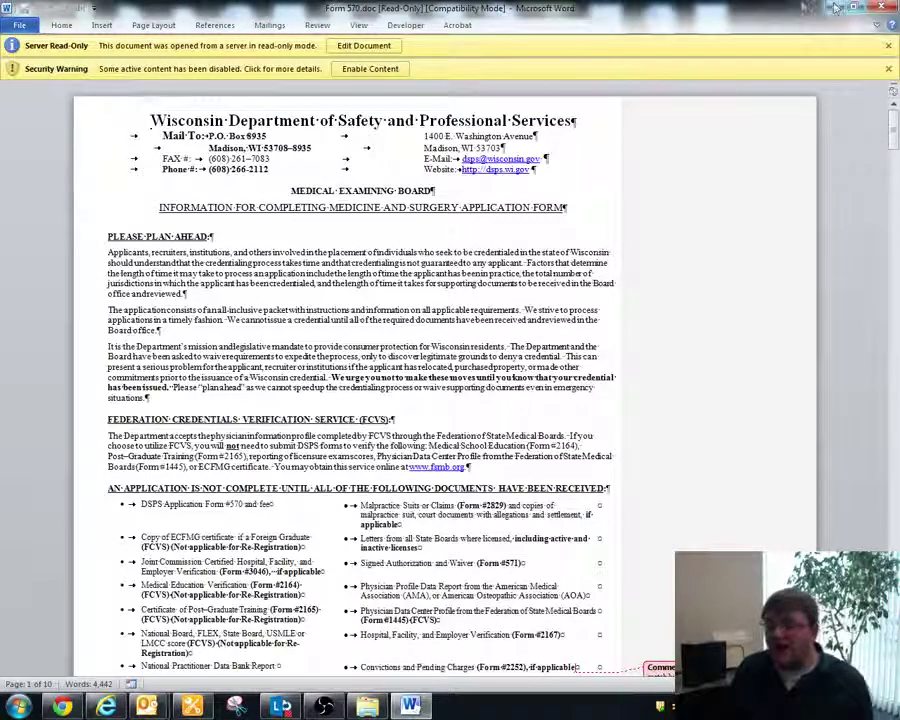
left_click(882, 7)
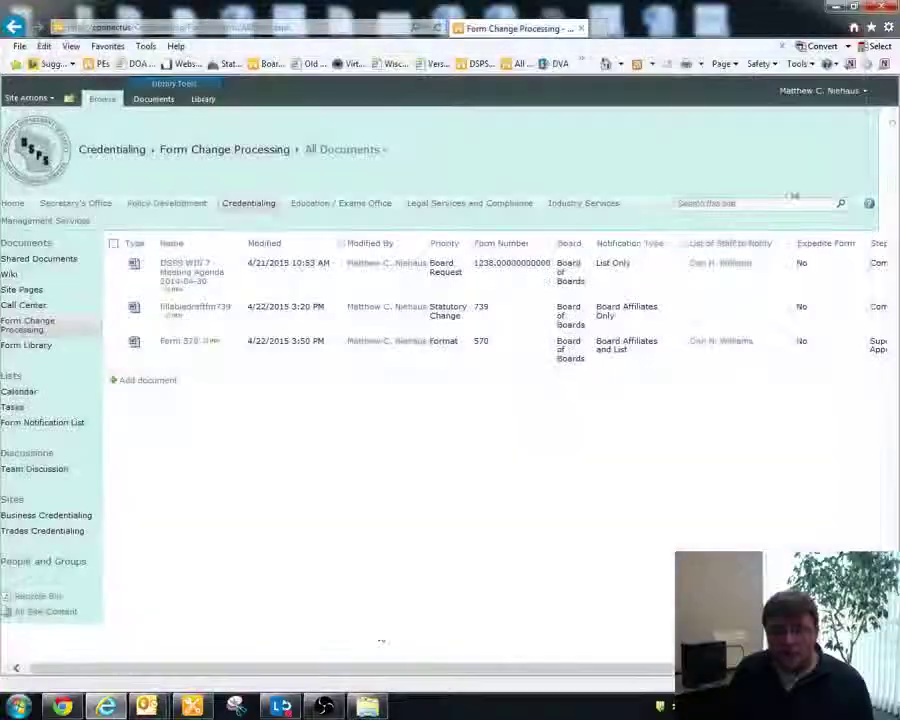
mouse_move(147, 706)
left_click(227, 592)
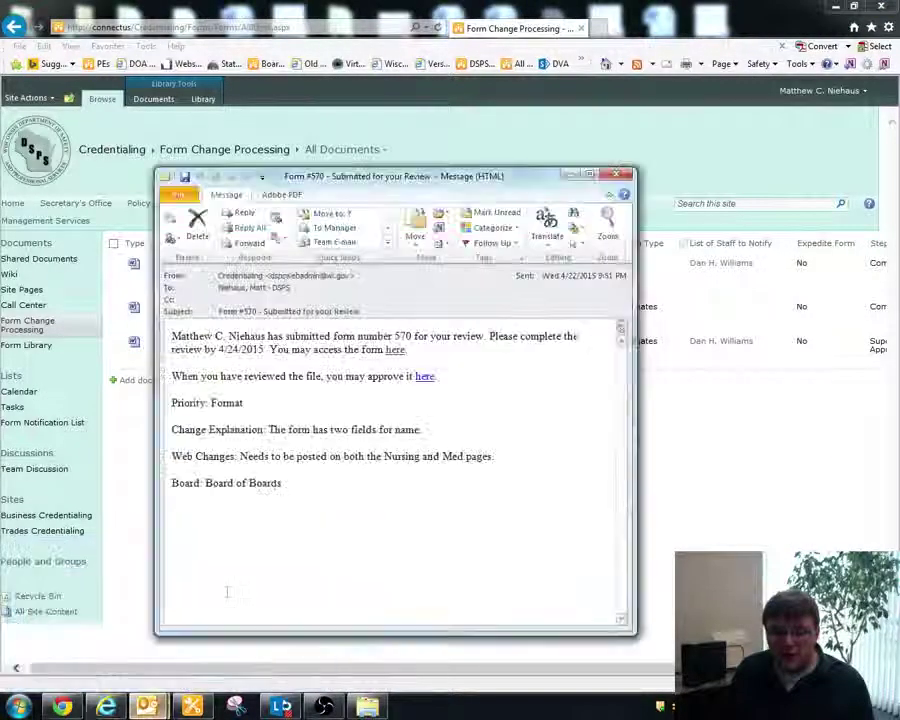
Step: Open the Supervisor Forms Approval task linked in the e-mail and set the decision to Approve
left_click(425, 381)
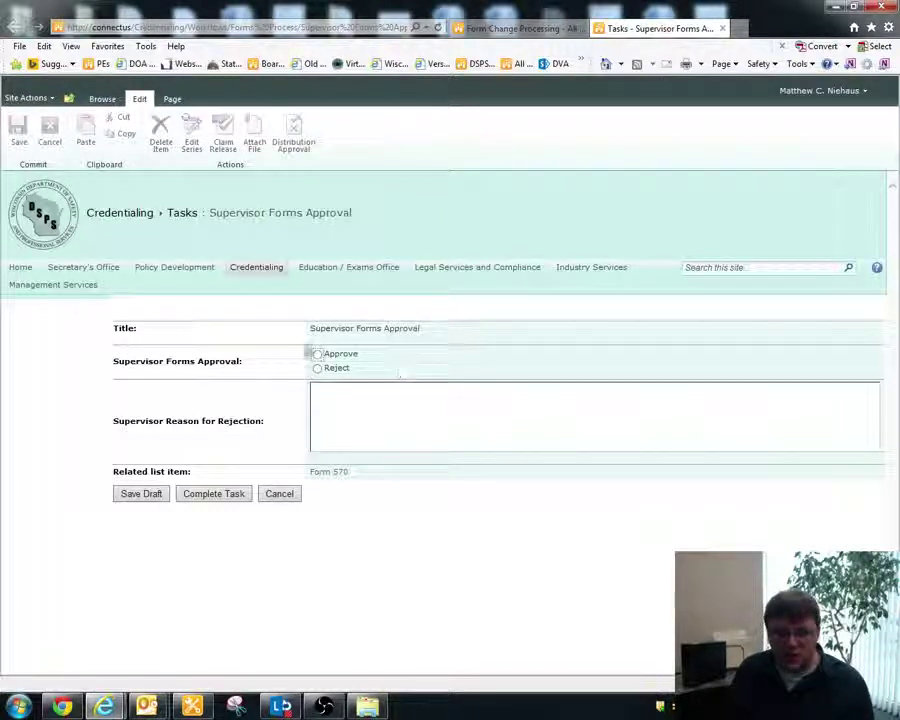
left_click(318, 355)
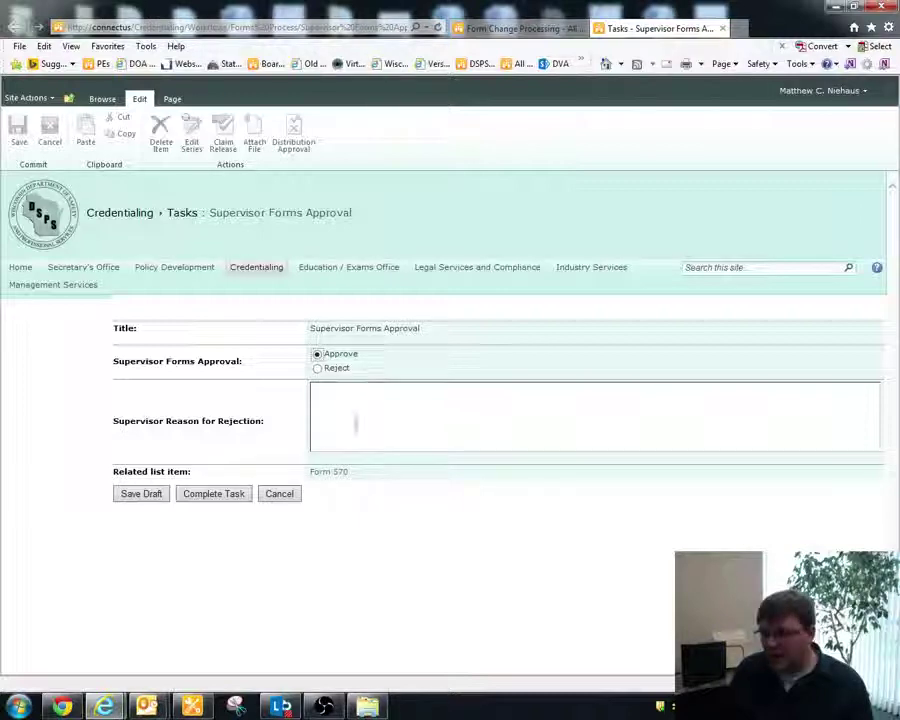
Step: Try out the supervisor rejection reason "There are actually not two name fields." and clear it again
left_click(355, 424)
scroll(372, 414, "down", 2)
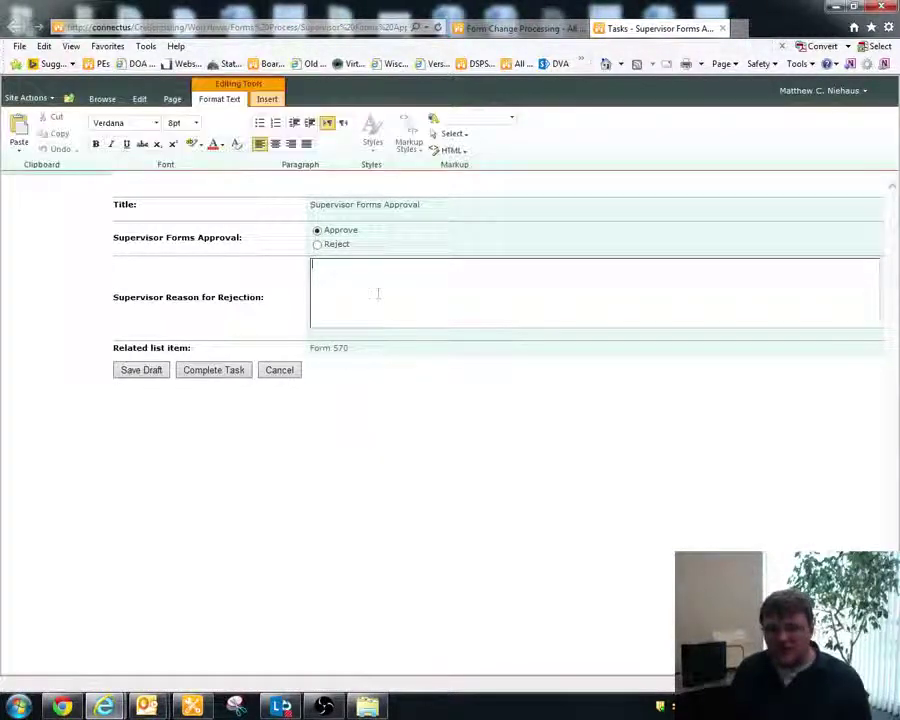
type("There are actually not two name fields.")
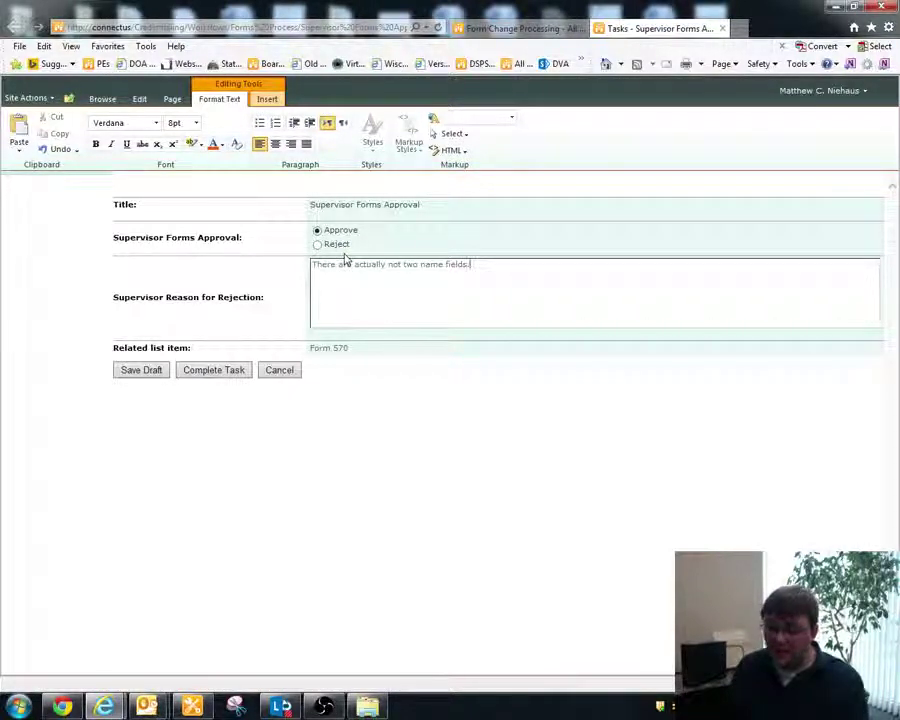
left_click(322, 300)
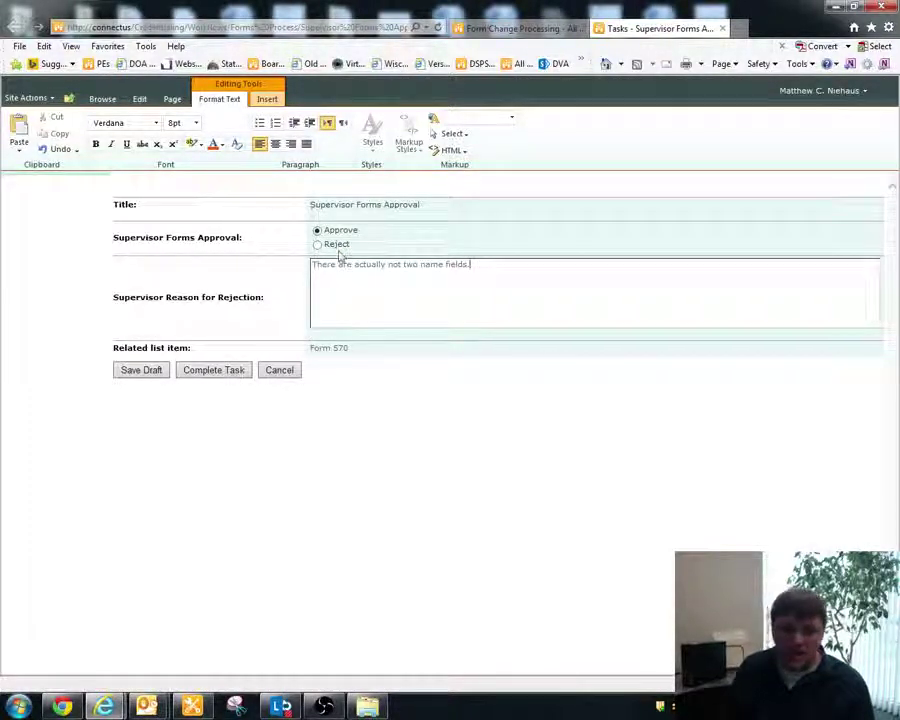
key("ctrl+a")
key("Delete")
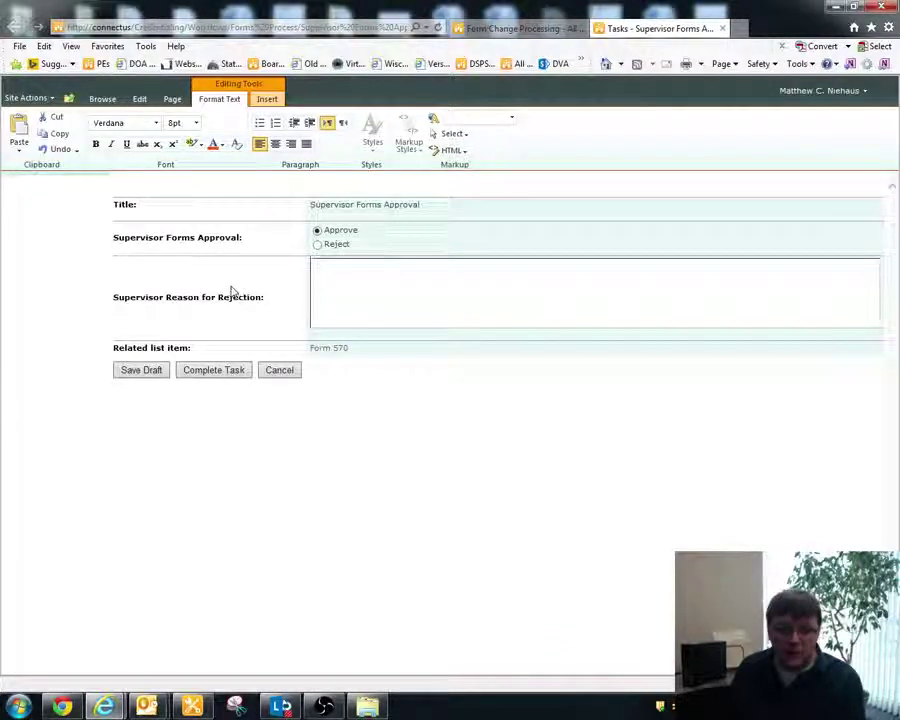
Step: Complete the Supervisor Forms Approval task for Form 570
left_click(225, 384)
left_click(221, 370)
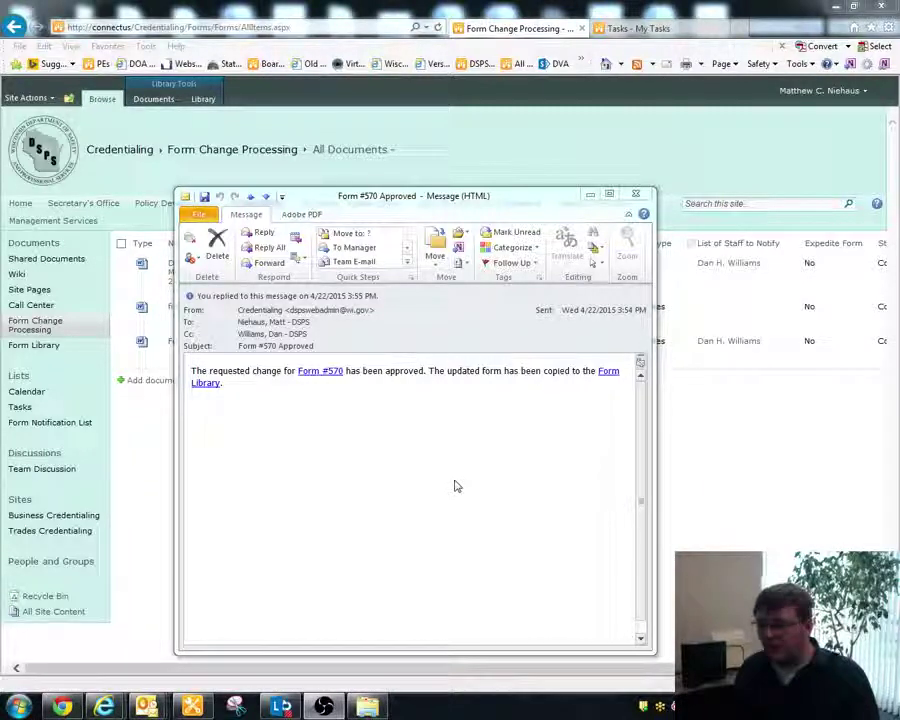
Step: Check the recipients of the Form #570 approval e-mail and view its linked Form Library before returning to Form Change Processing
left_click(248, 322)
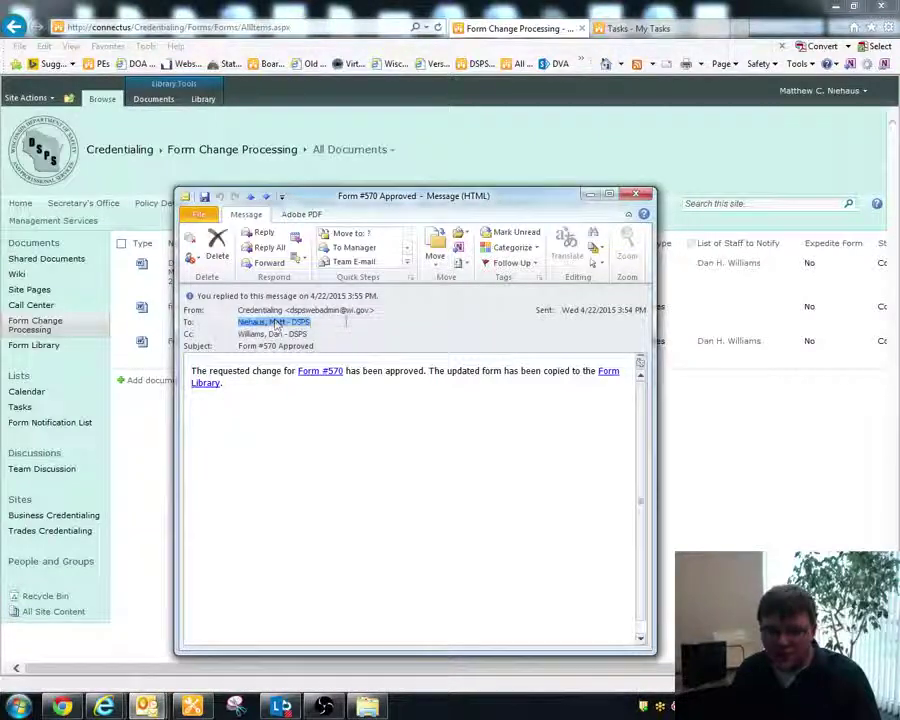
left_click(345, 319)
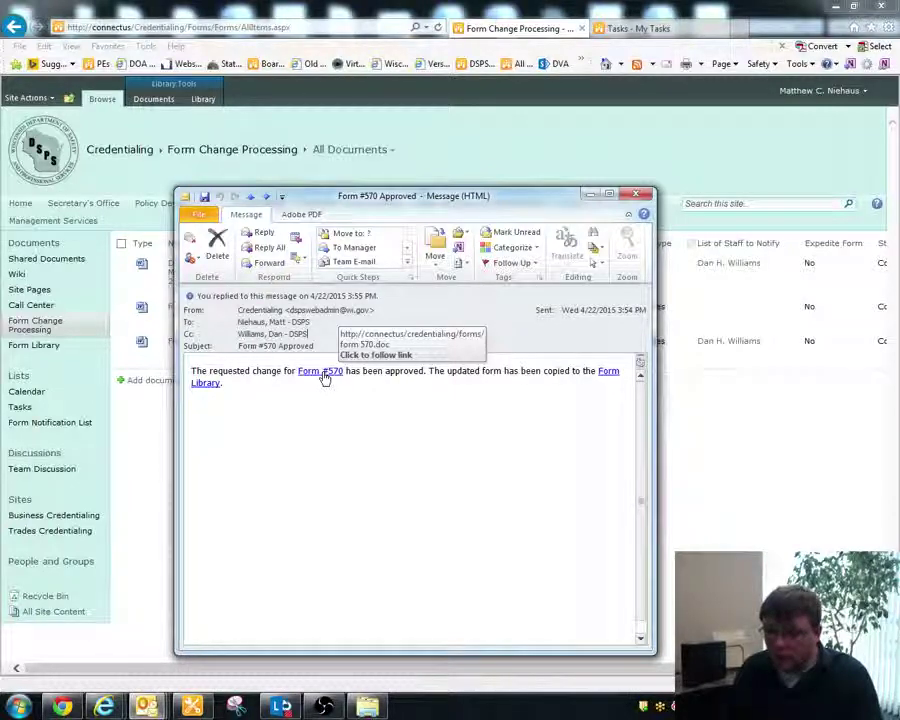
left_click(613, 377)
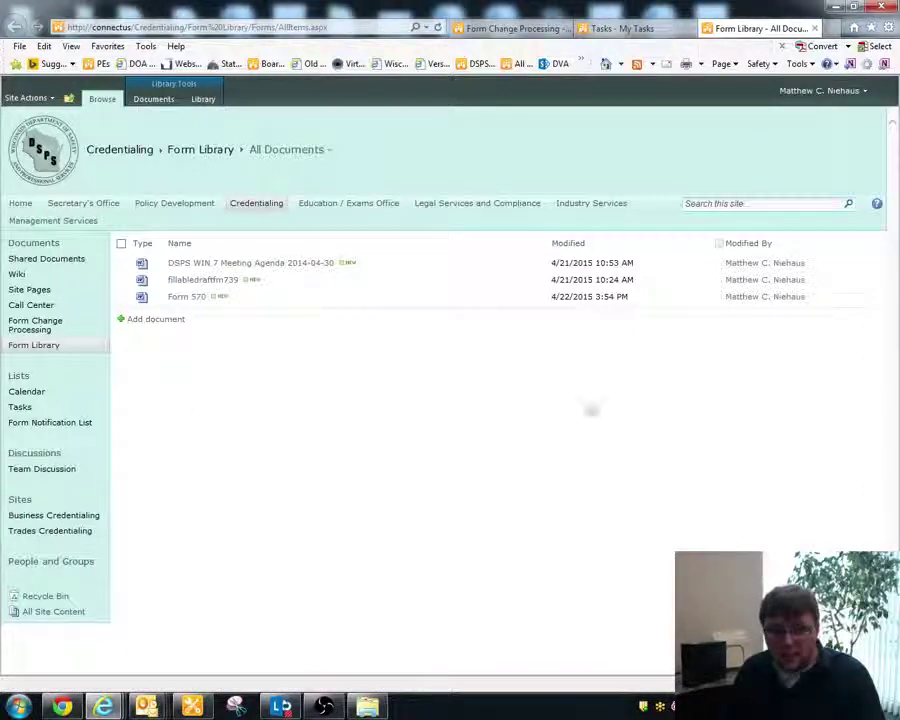
left_click(503, 29)
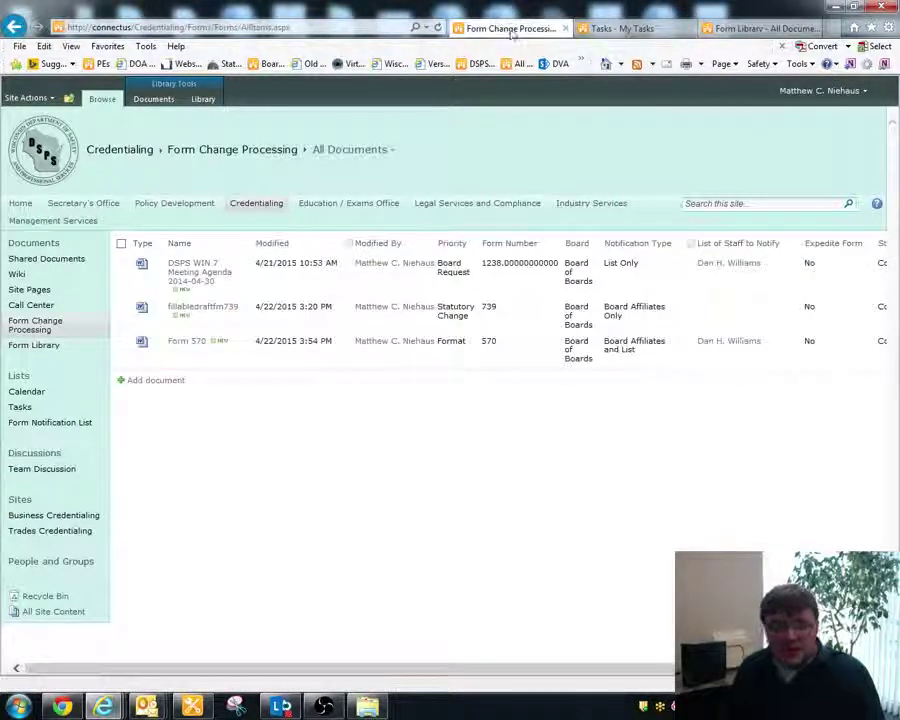